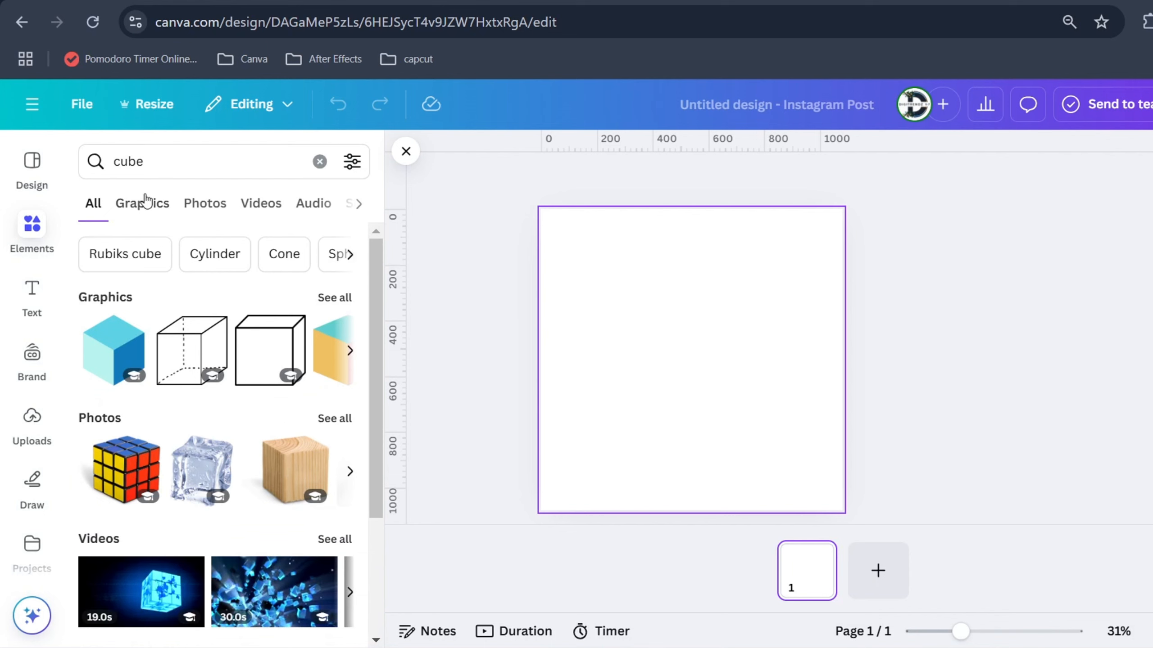
# Add the teal, yellow and coral cube from the graphics results to the design
pyautogui.click(143, 203)
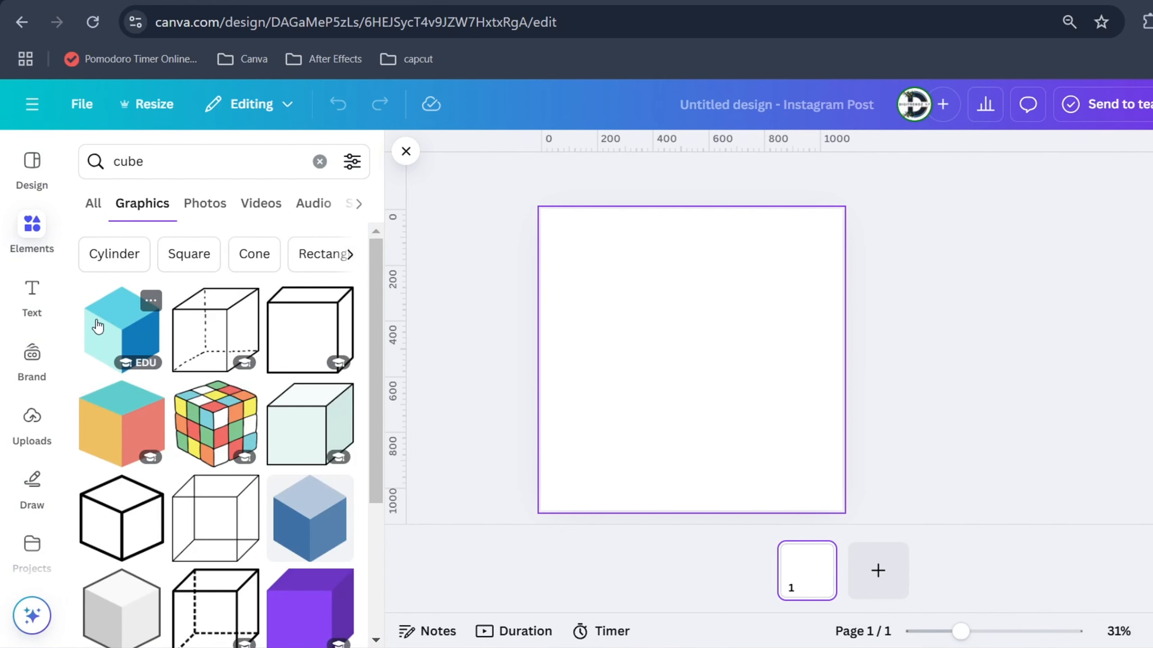
pyautogui.click(96, 401)
pyautogui.press('Escape')
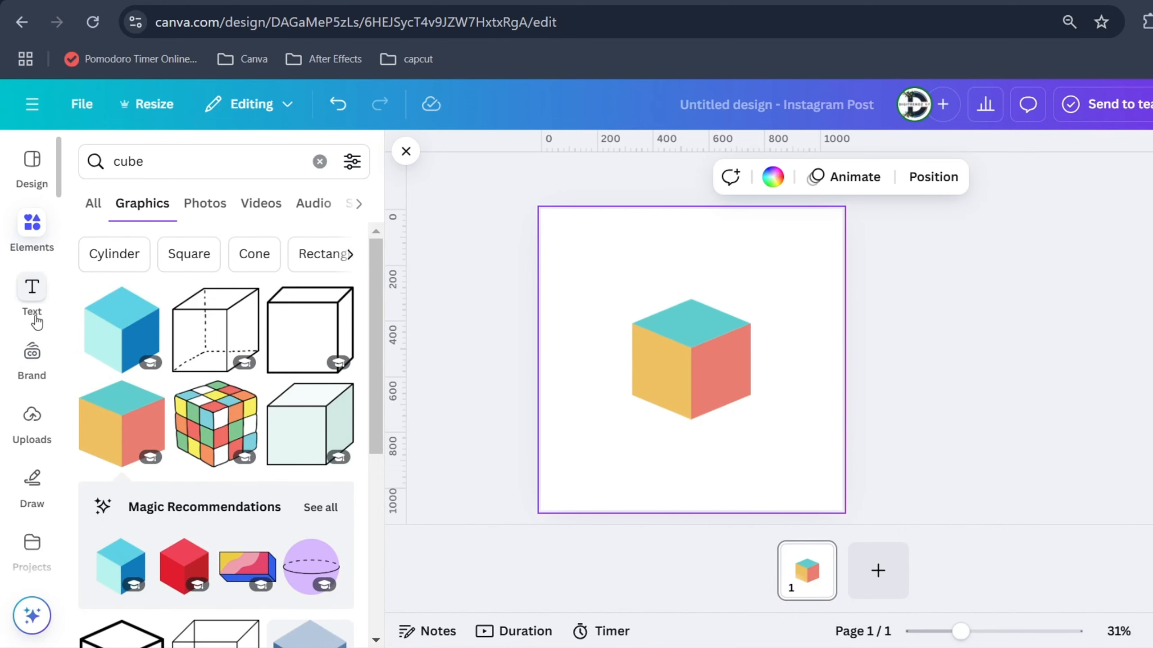
# Find the TypeCraft app by searching for "typecraft" and open it
pyautogui.scroll(-3, 36, 323)
pyautogui.click(34, 414)
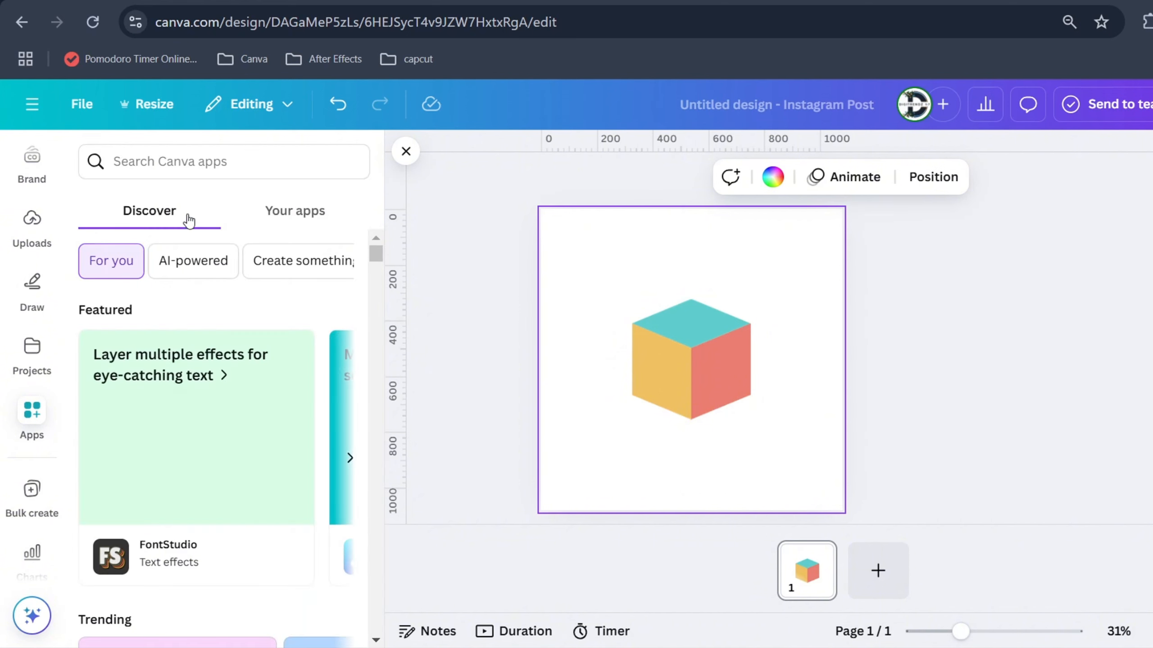
pyautogui.click(184, 169)
pyautogui.write('ty')
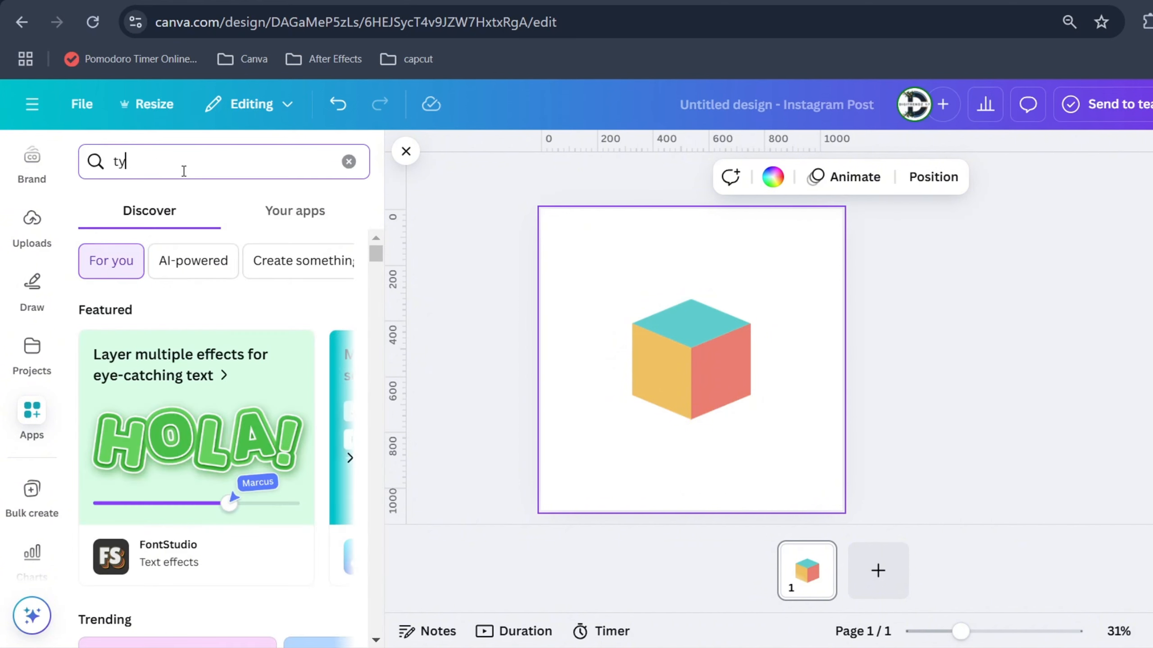
pyautogui.write('pecraft')
pyautogui.press('Return')
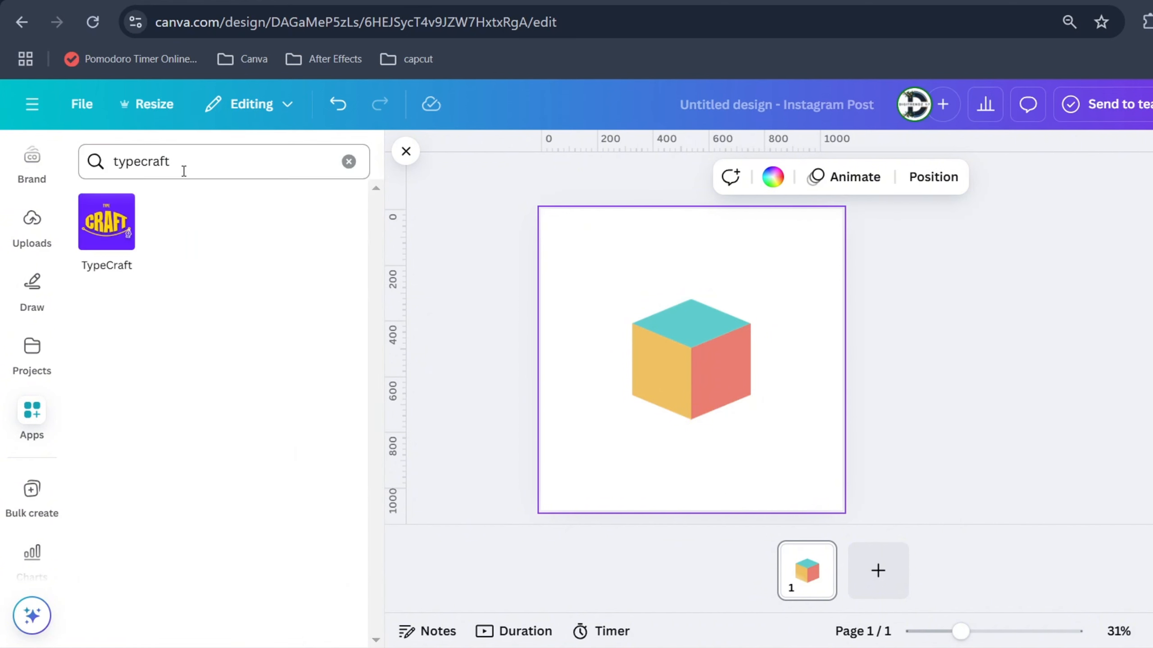
pyautogui.click(96, 229)
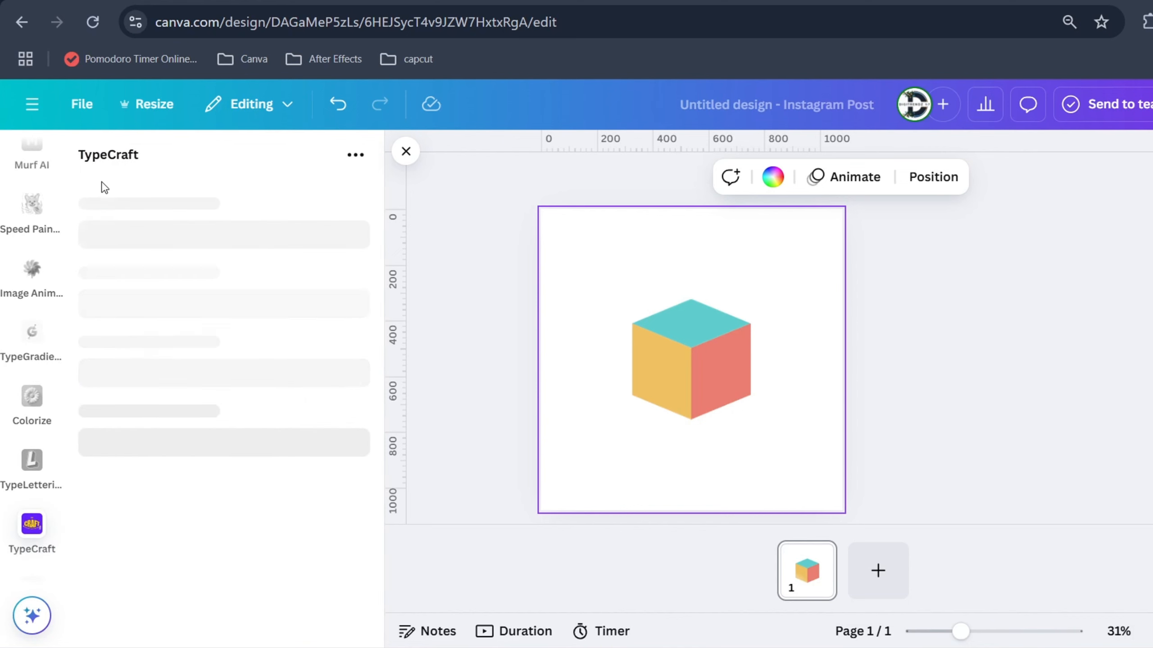
# Set the TypeCraft text to "D" and its font to Gabato 123
pyautogui.tripleClick(179, 220)
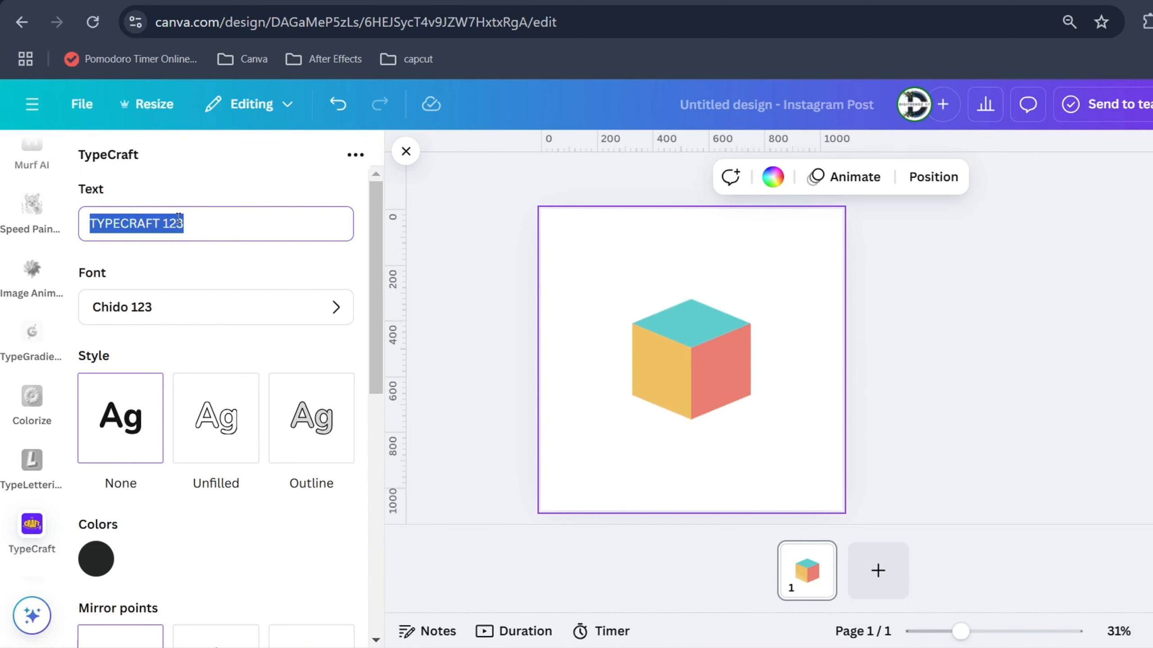
pyautogui.write('D')
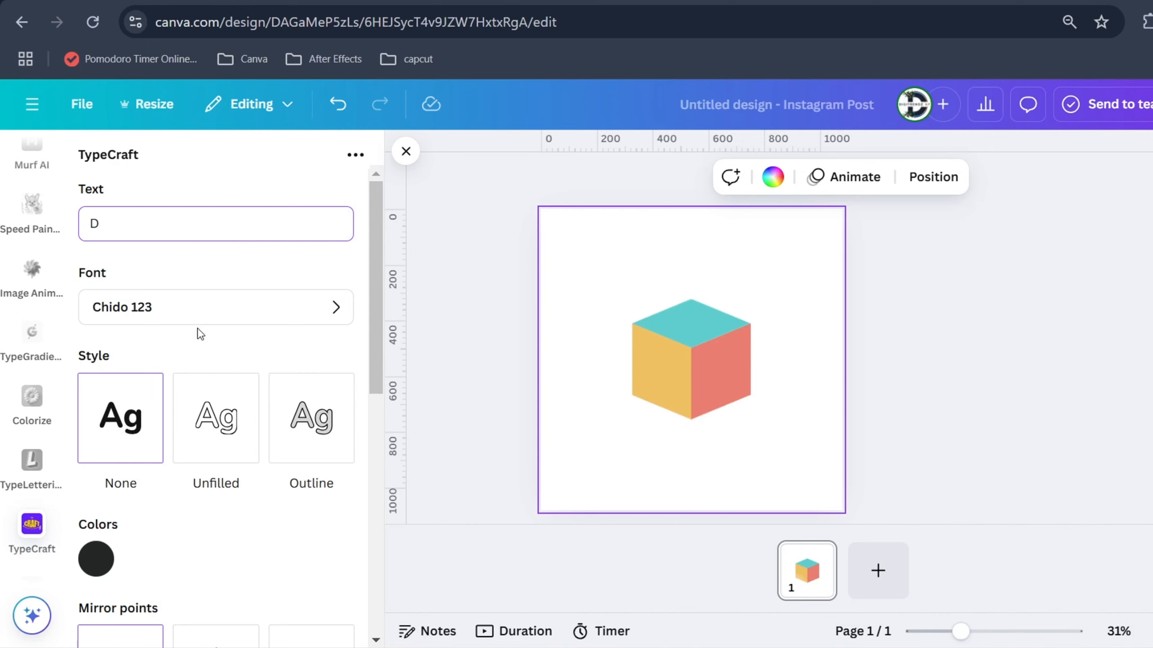
pyautogui.scroll(-3, 198, 323)
pyautogui.scroll(3, 199, 322)
pyautogui.click(198, 313)
pyautogui.click(184, 232)
pyautogui.write('gaba')
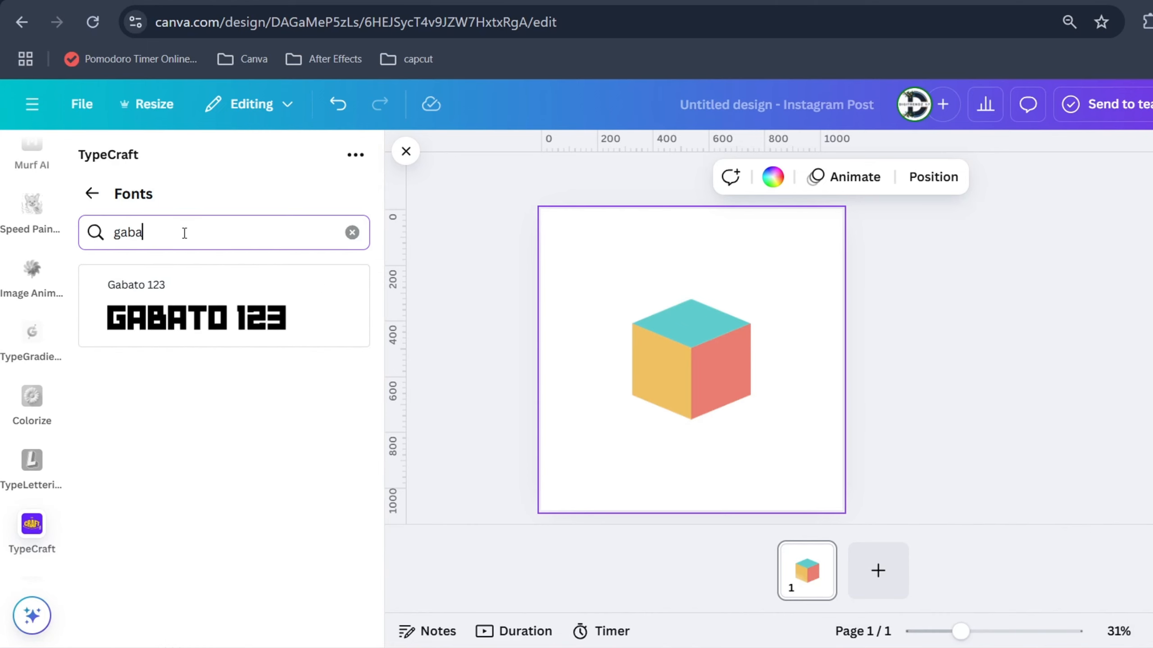
pyautogui.click(199, 317)
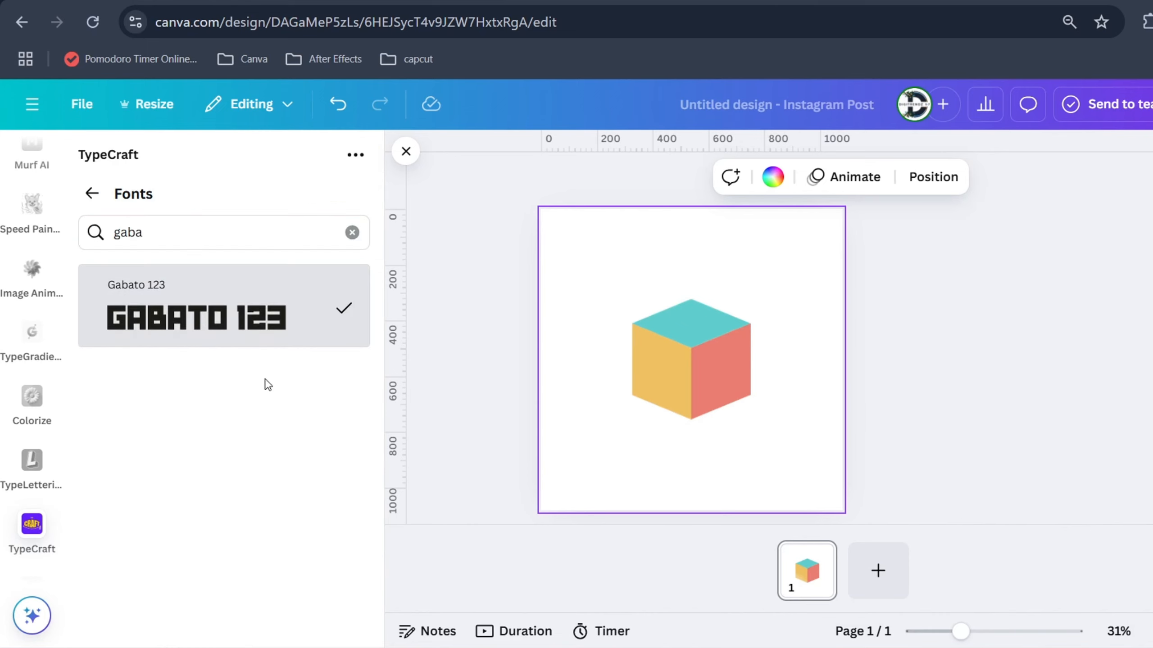
pyautogui.click(92, 194)
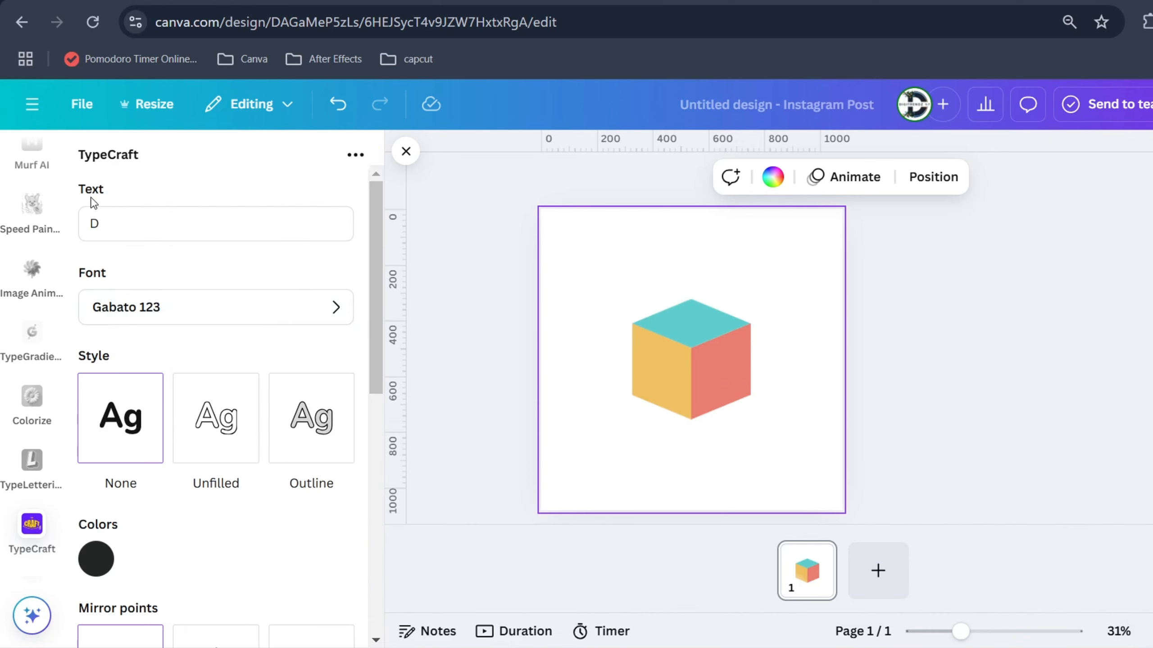
# Reshape the flat letter D by pulling its corner points inward and raising both upper corners to make it taller
pyautogui.scroll(-2, 259, 377)
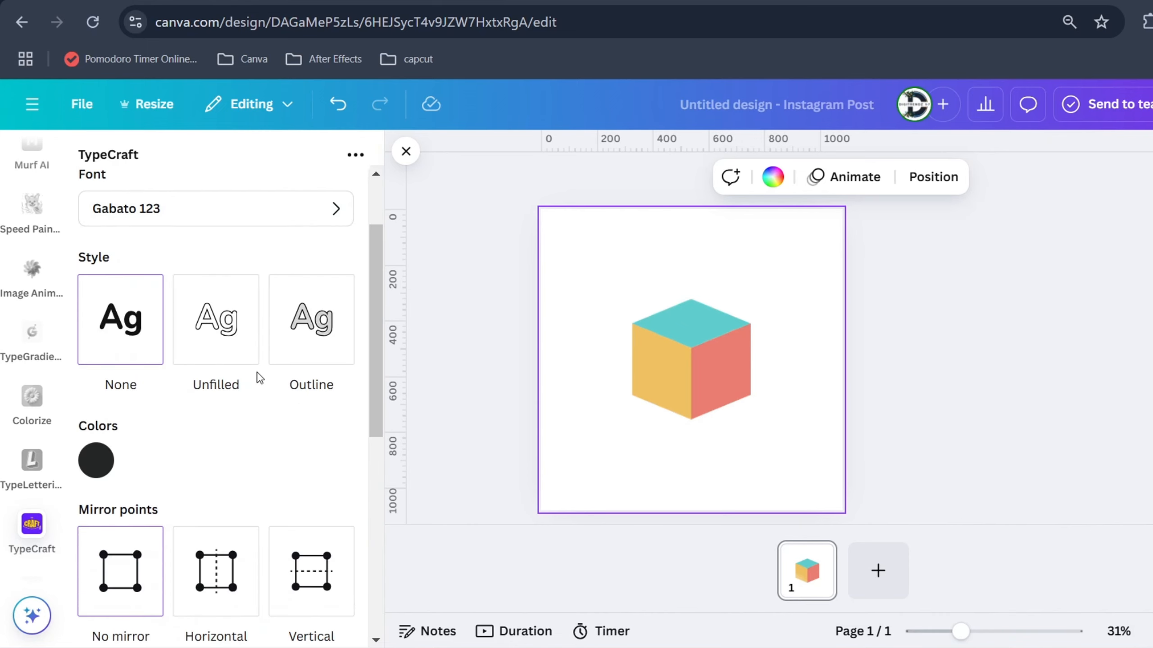
pyautogui.scroll(-4, 259, 378)
pyautogui.scroll(-4, 258, 377)
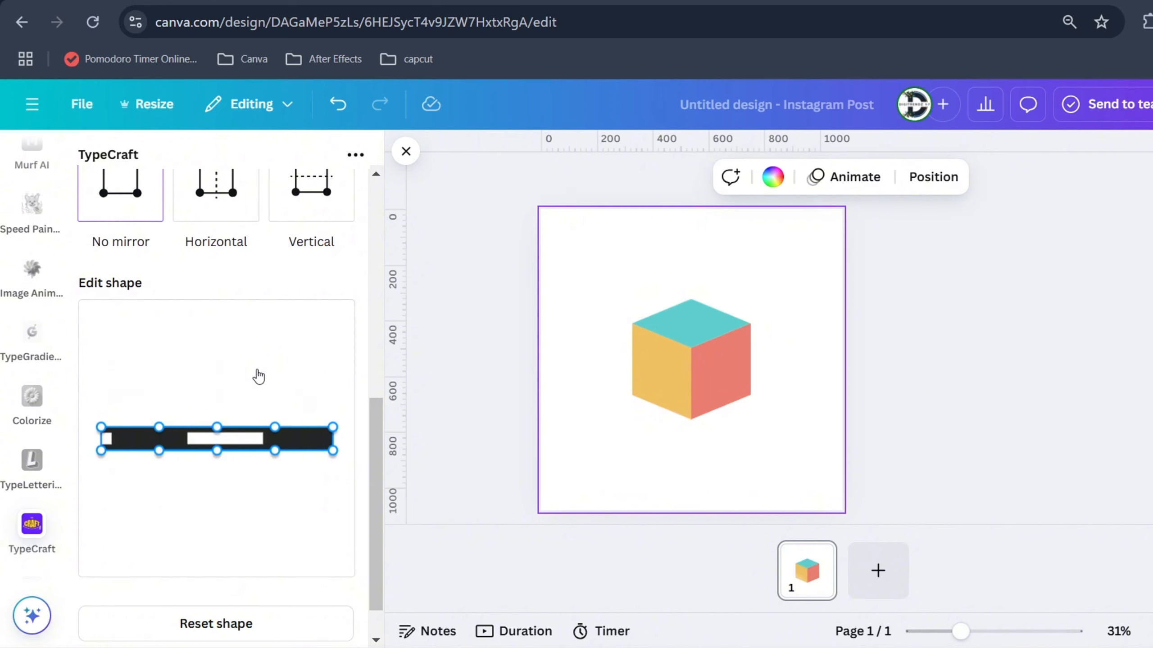
pyautogui.scroll(2, 258, 377)
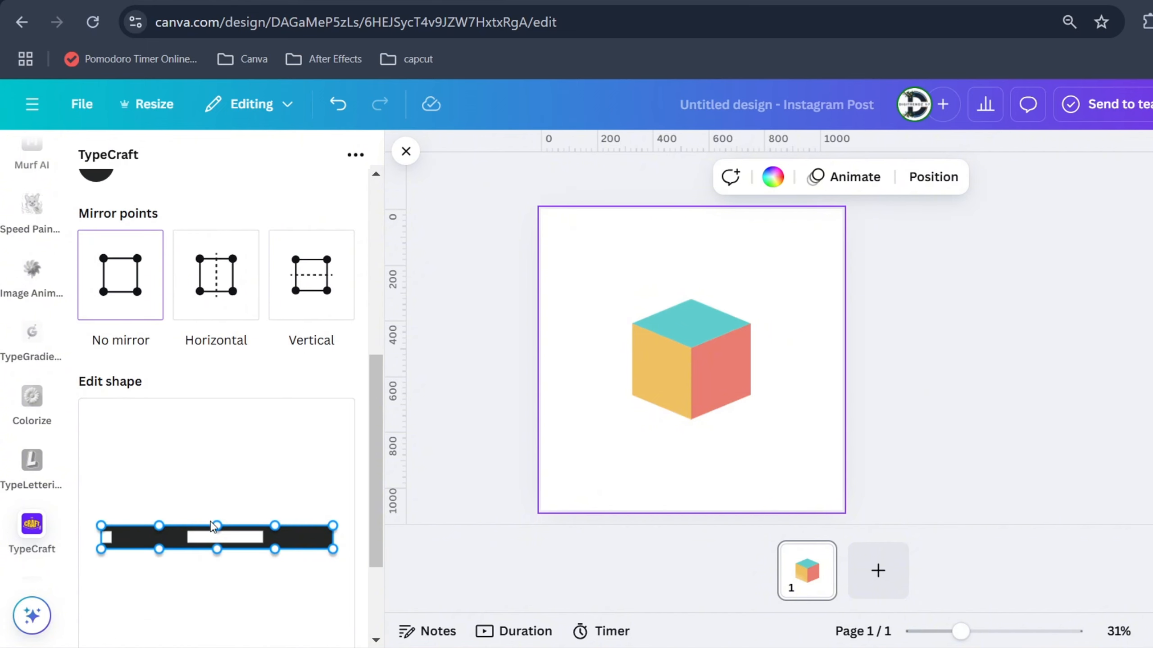
pyautogui.moveTo(220, 528)
pyautogui.mouseDown()
pyautogui.moveTo(222, 499)
pyautogui.moveTo(220, 527)
pyautogui.mouseUp()
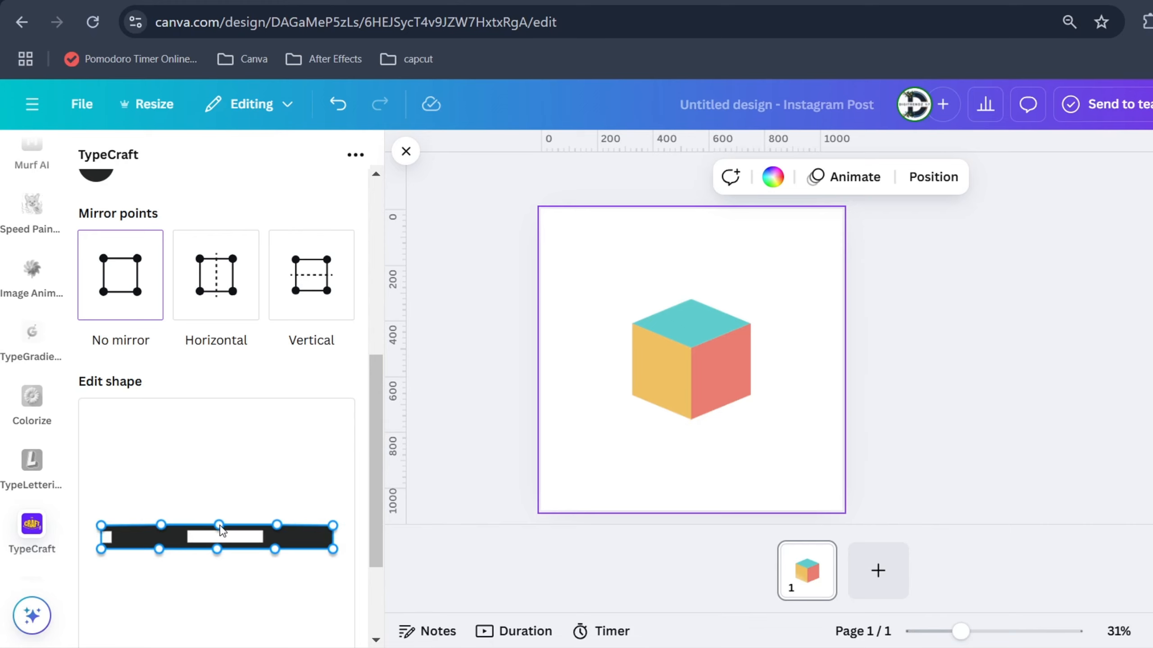
pyautogui.moveTo(332, 549); pyautogui.dragTo(327, 553)
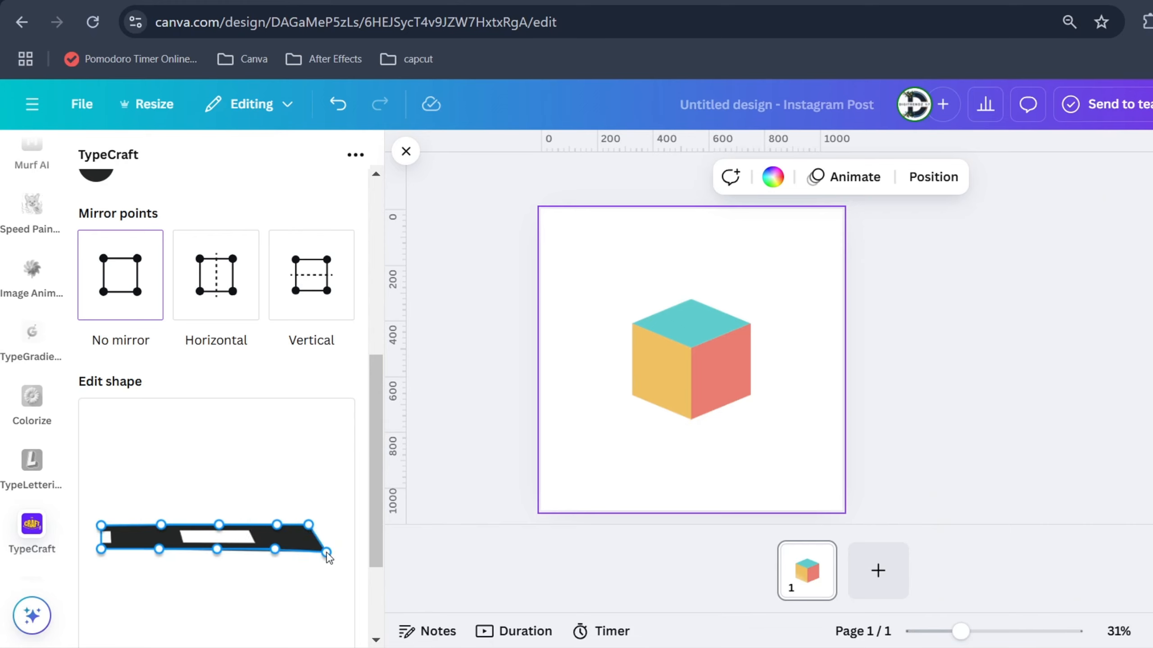
pyautogui.moveTo(101, 526); pyautogui.dragTo(125, 494)
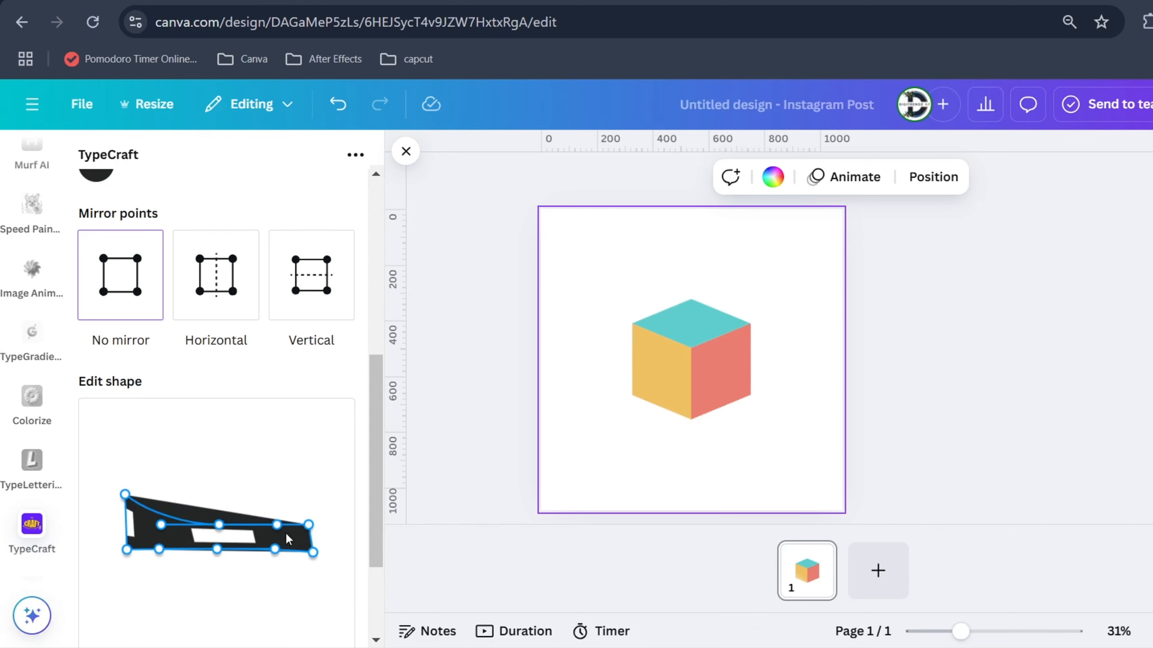
pyautogui.moveTo(309, 525); pyautogui.dragTo(322, 481)
pyautogui.moveTo(125, 494); pyautogui.dragTo(128, 475)
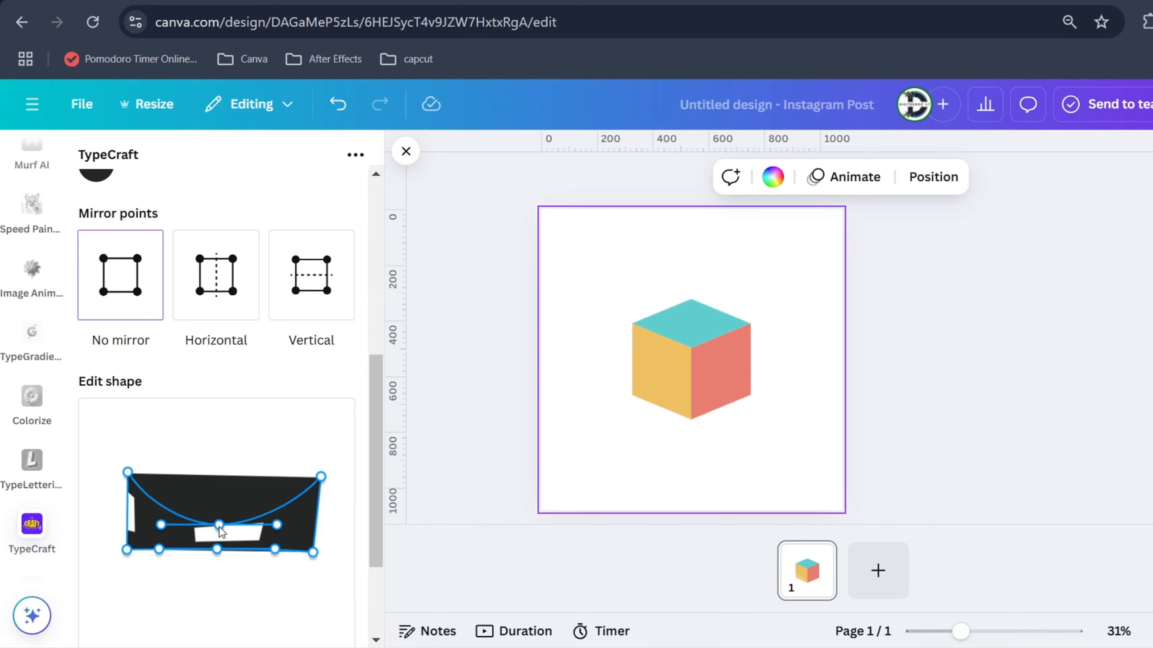
# Raise the D's upper corners and midpoint into a straight top edge, and shorten the curve handles of its lower edge
pyautogui.moveTo(220, 526); pyautogui.dragTo(221, 485)
pyautogui.moveTo(321, 477); pyautogui.dragTo(319, 459)
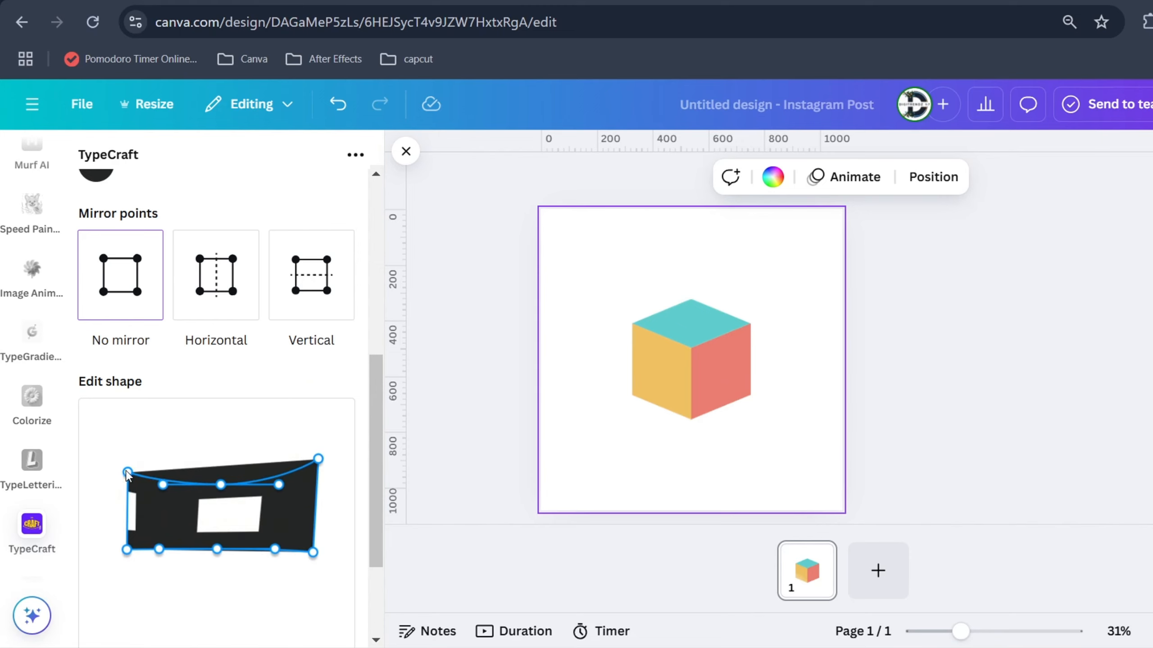
pyautogui.moveTo(127, 473); pyautogui.dragTo(127, 458)
pyautogui.moveTo(220, 485); pyautogui.dragTo(225, 467)
pyautogui.moveTo(275, 550); pyautogui.dragTo(216, 551)
pyautogui.moveTo(225, 467); pyautogui.dragTo(225, 461)
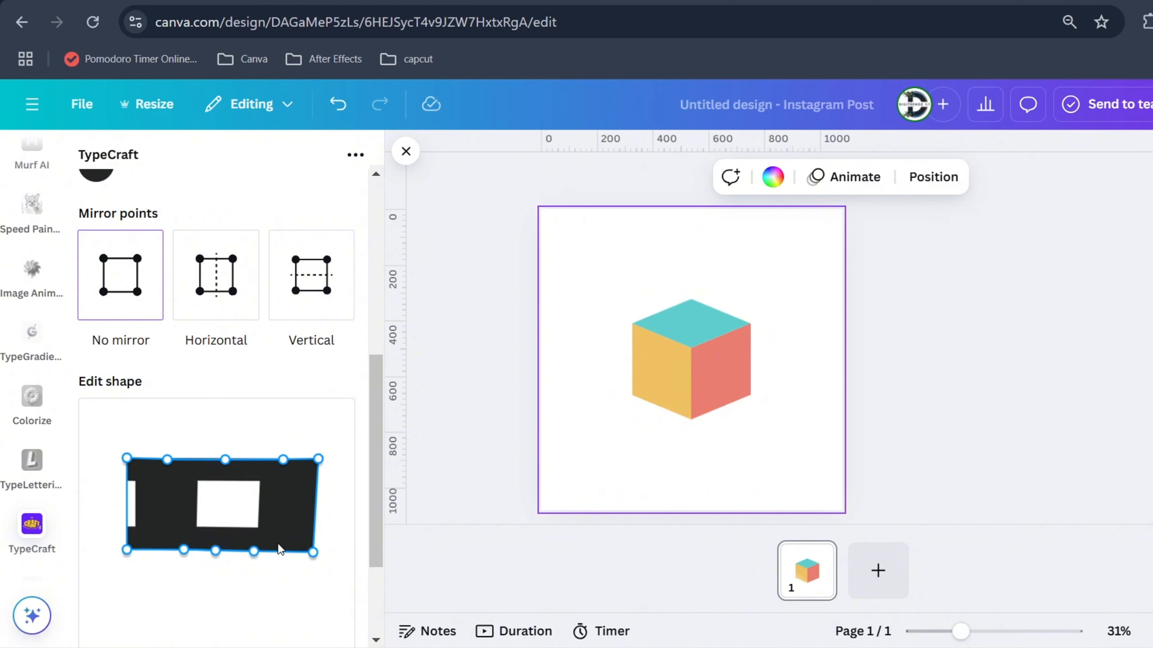
# Narrow the D by moving its right corners inward and shortening the curve handles on the upper and lower edges
pyautogui.moveTo(244, 552); pyautogui.dragTo(187, 547)
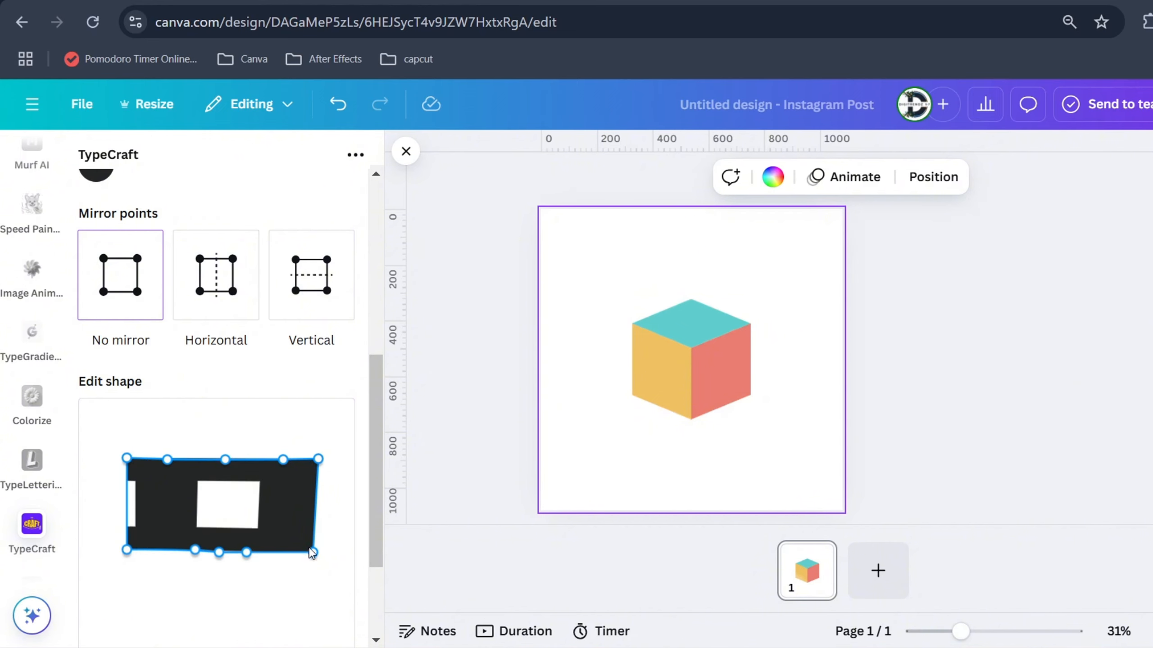
pyautogui.moveTo(311, 552); pyautogui.dragTo(291, 558)
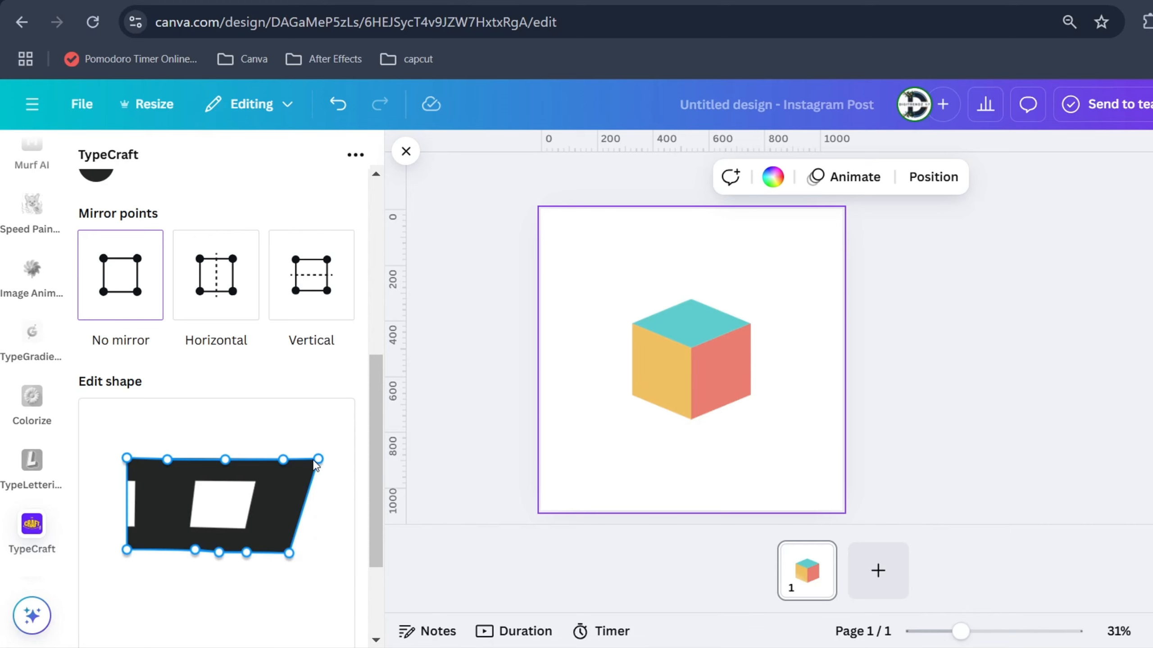
pyautogui.moveTo(284, 461); pyautogui.dragTo(264, 462)
pyautogui.moveTo(219, 553); pyautogui.dragTo(219, 552)
pyautogui.moveTo(319, 459); pyautogui.dragTo(286, 460)
pyautogui.moveTo(290, 553); pyautogui.dragTo(282, 553)
# Move the D's left corners inward and shift the top edge's midpoint slightly right to compact the letter
pyautogui.moveTo(126, 458); pyautogui.dragTo(154, 459)
pyautogui.moveTo(127, 550); pyautogui.dragTo(149, 554)
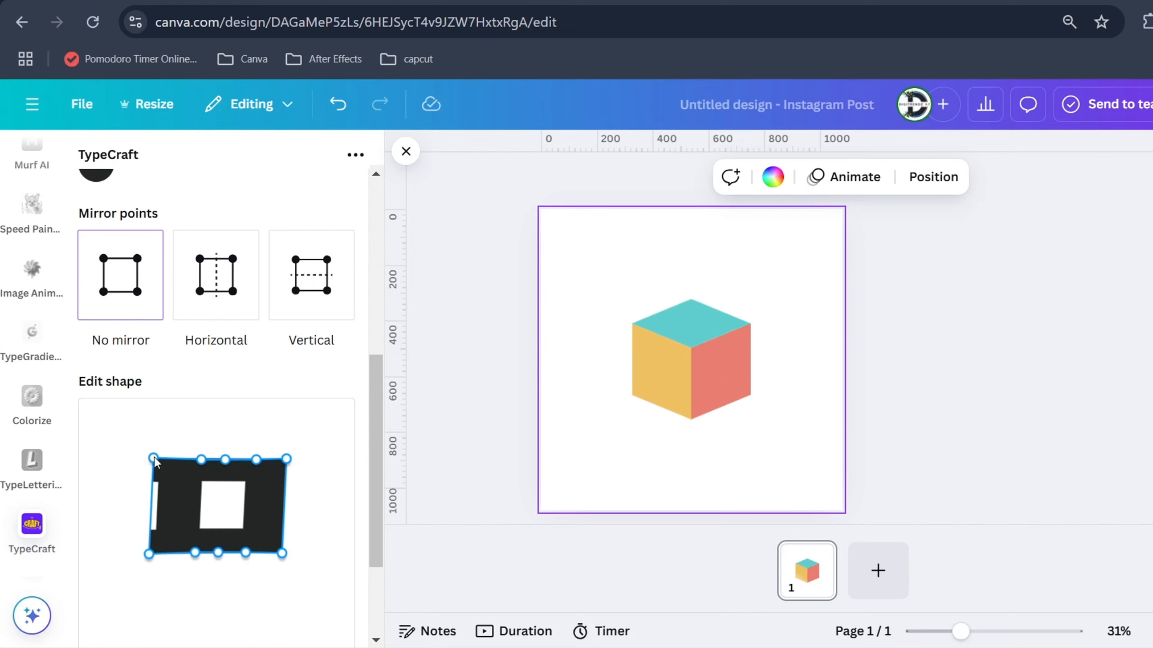
pyautogui.moveTo(154, 458); pyautogui.dragTo(166, 458)
pyautogui.moveTo(149, 554); pyautogui.dragTo(162, 554)
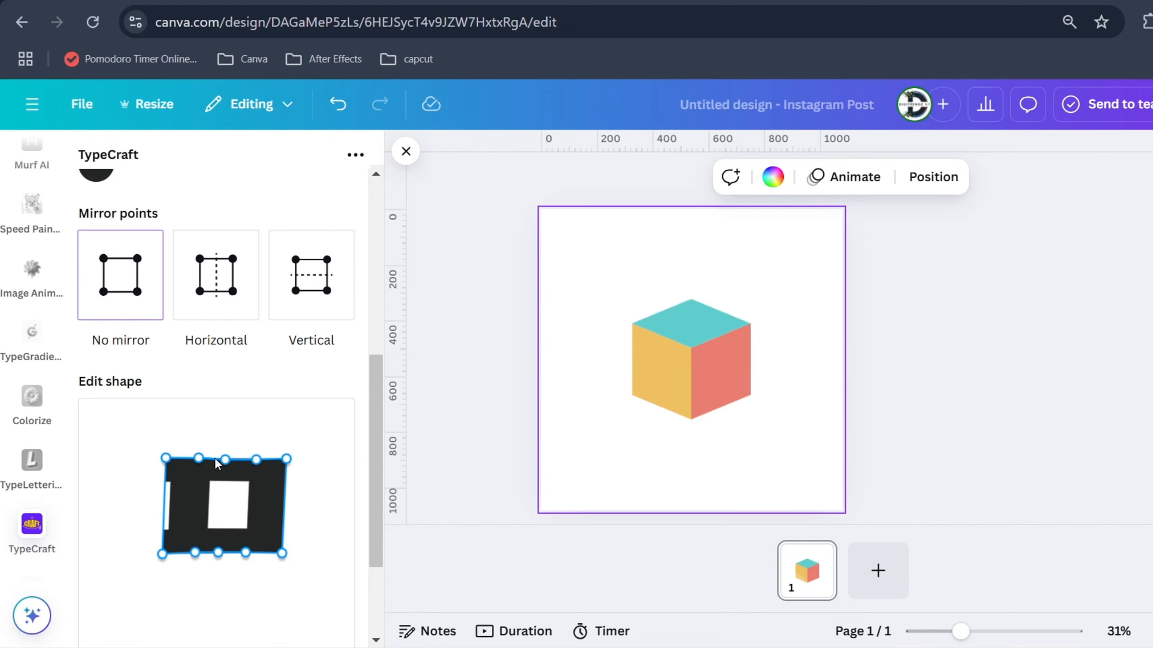
pyautogui.moveTo(225, 460); pyautogui.dragTo(233, 463)
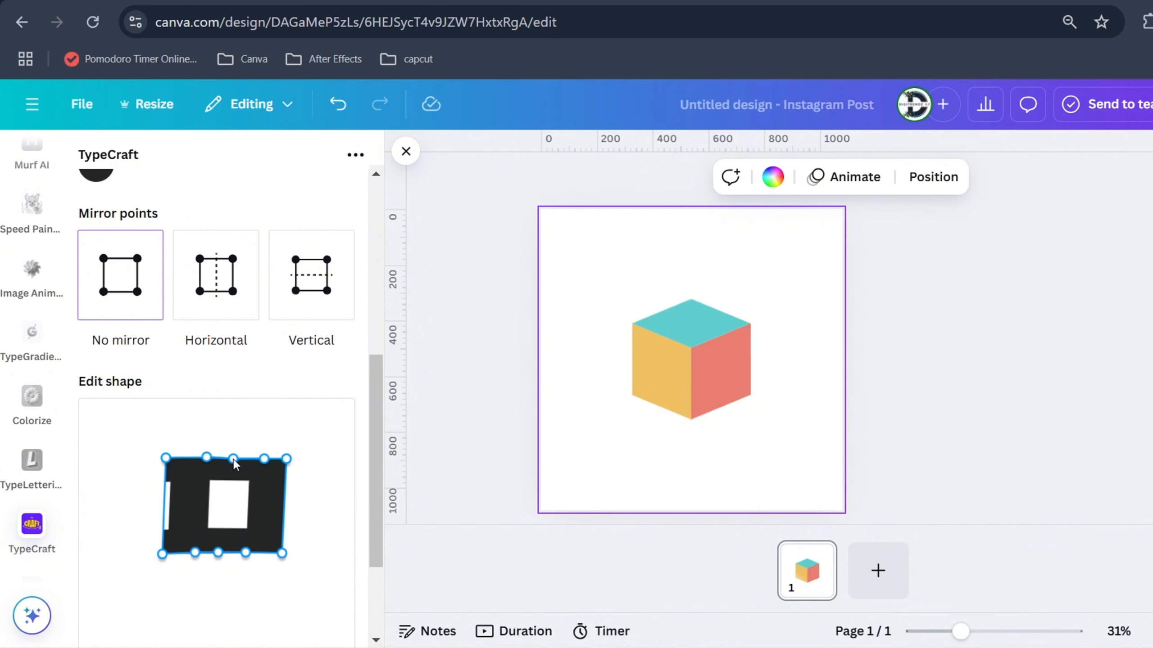
# Add the reshaped D to the design as an element
pyautogui.scroll(-3, 233, 462)
pyautogui.click(218, 616)
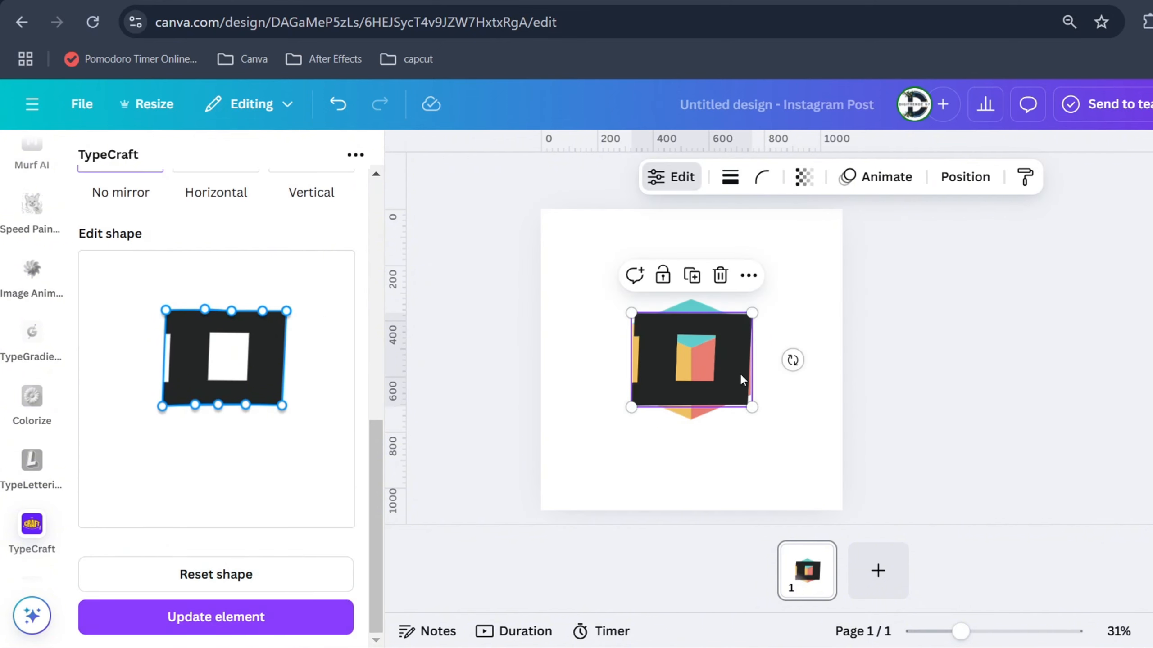
pyautogui.click(812, 429)
# Change the D's color to #FFFFFF and update the element on the page
pyautogui.click(716, 381)
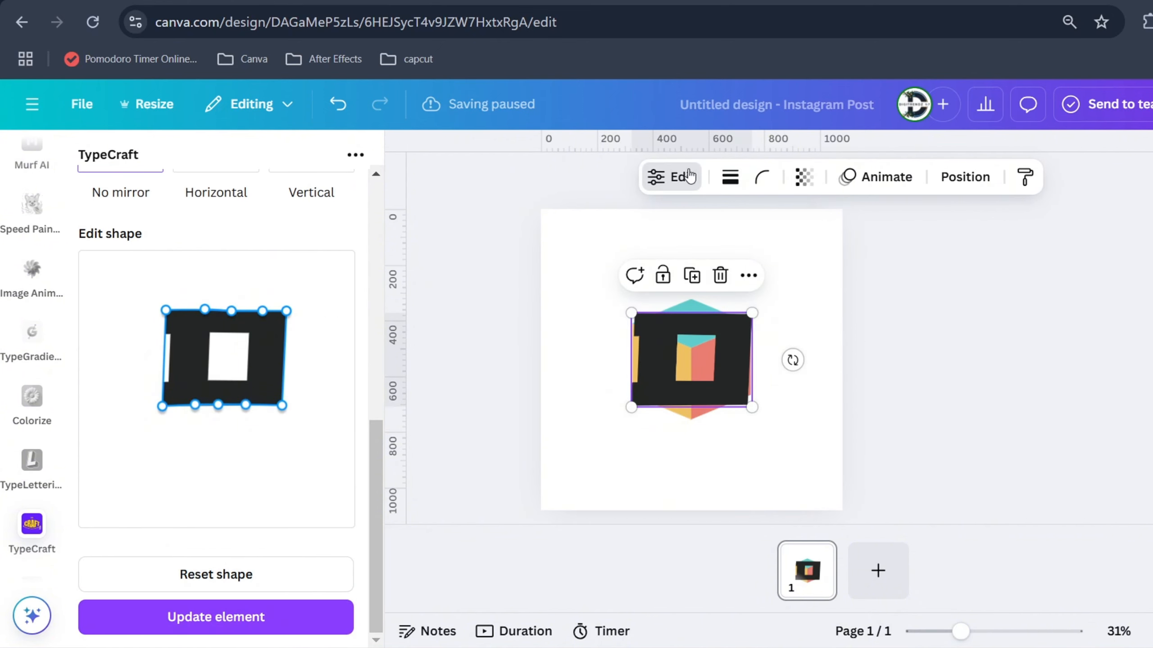
pyautogui.scroll(5, 216, 458)
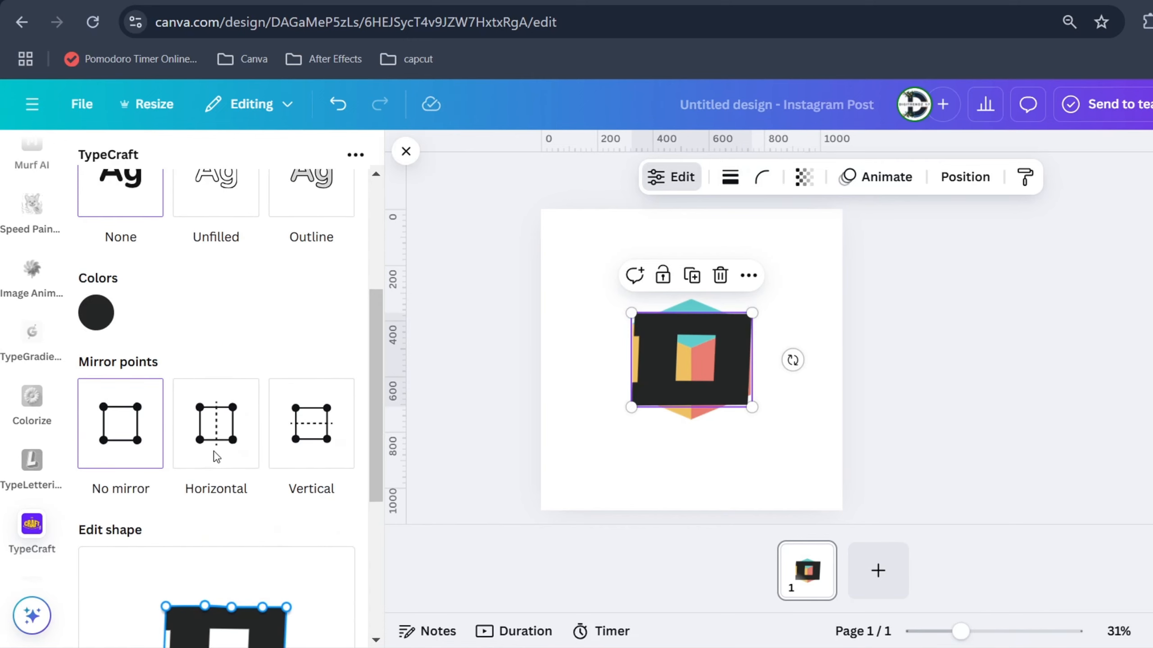
pyautogui.click(94, 314)
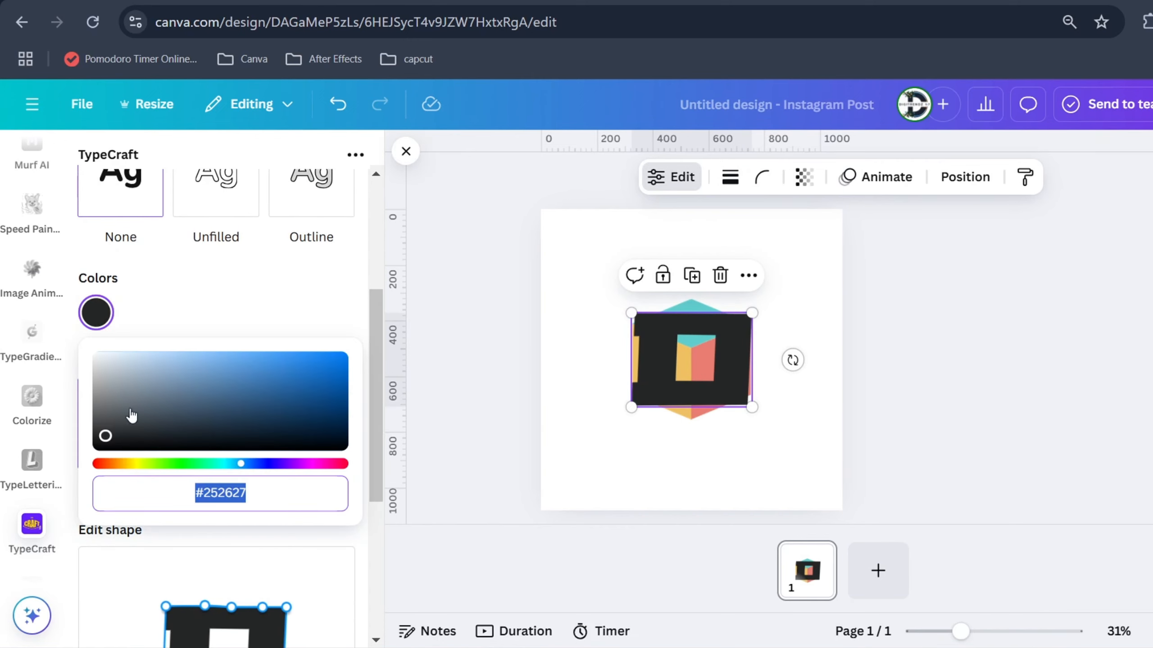
pyautogui.write('#FFFFFF')
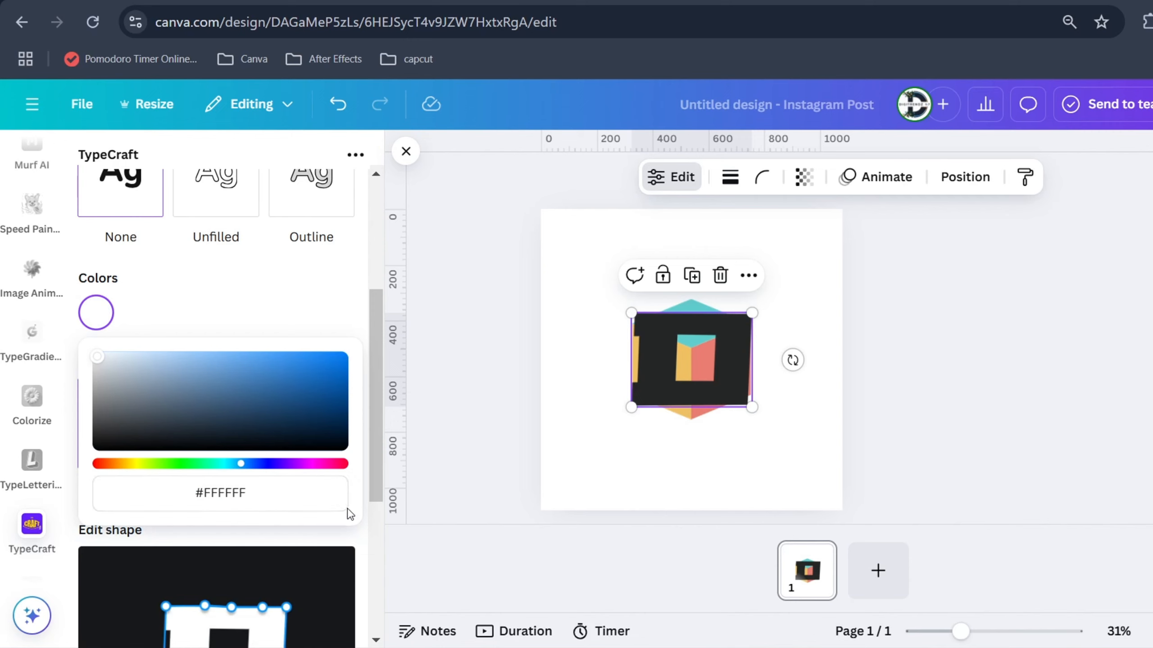
pyautogui.click(375, 430)
pyautogui.scroll(-4, 268, 618)
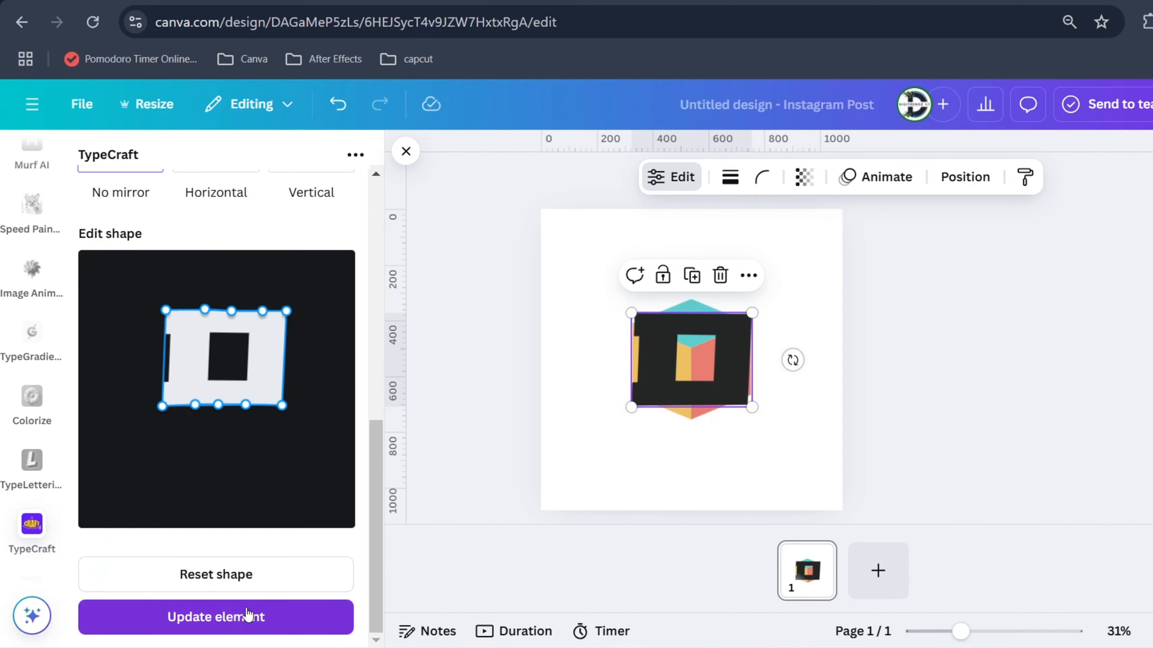
pyautogui.click(247, 615)
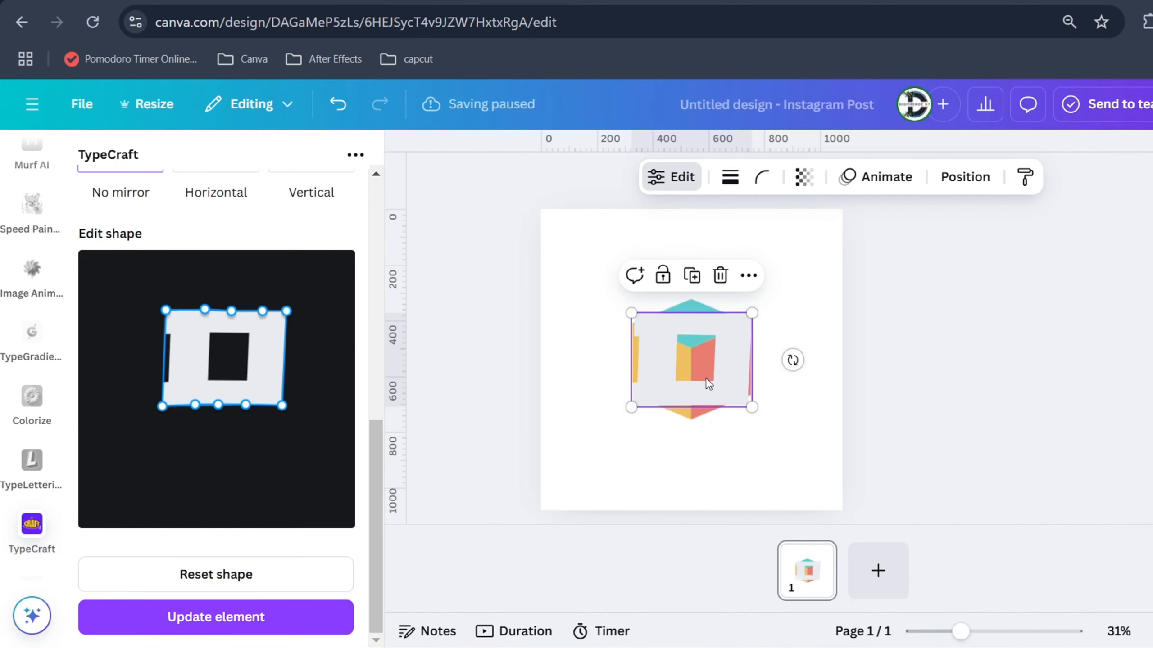
# Set the page background color to black
pyautogui.click(585, 280)
pyautogui.click(744, 181)
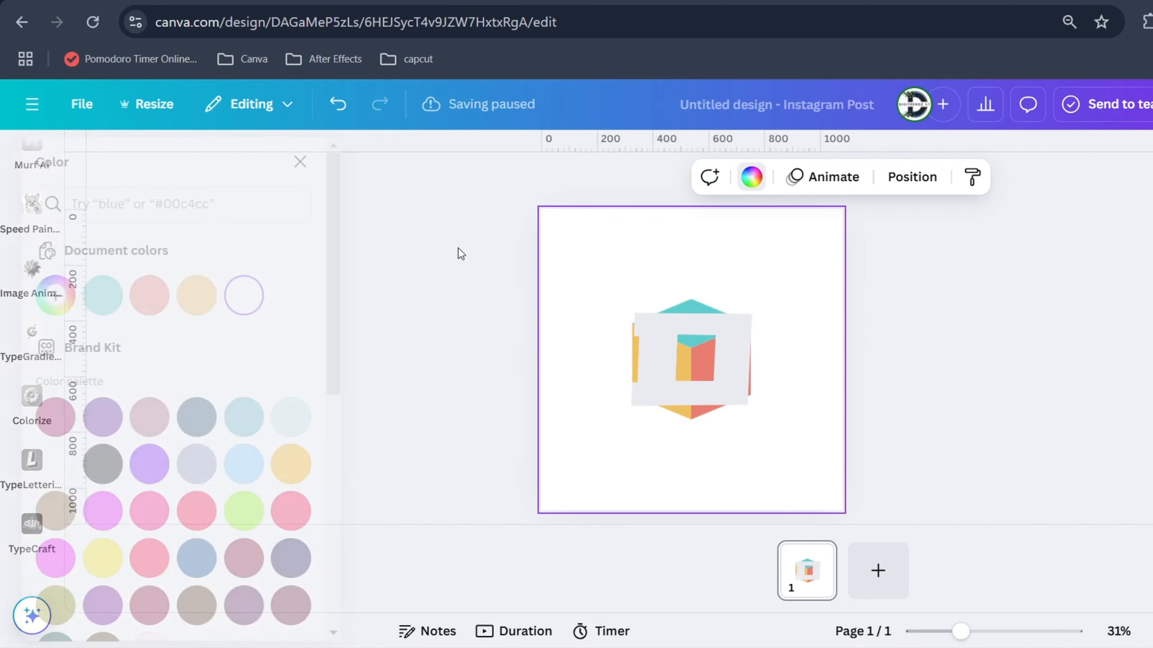
pyautogui.click(146, 464)
# Move the white D upward over the cube so it covers the cube's top face
pyautogui.click(738, 362)
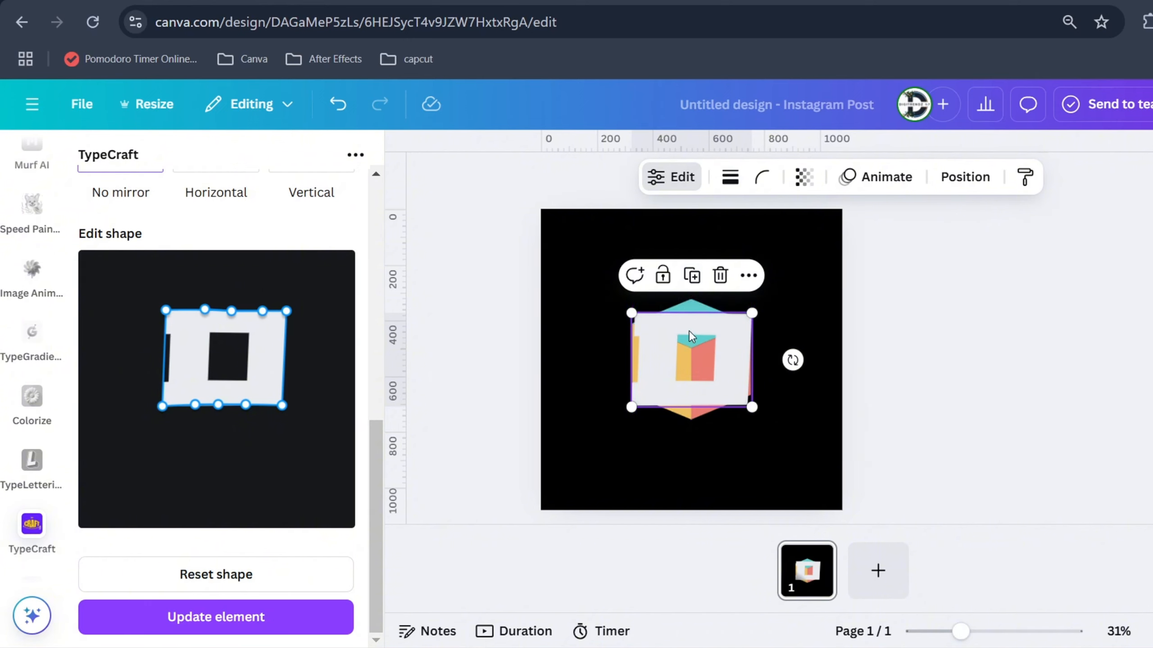
pyautogui.moveTo(690, 336); pyautogui.dragTo(690, 309)
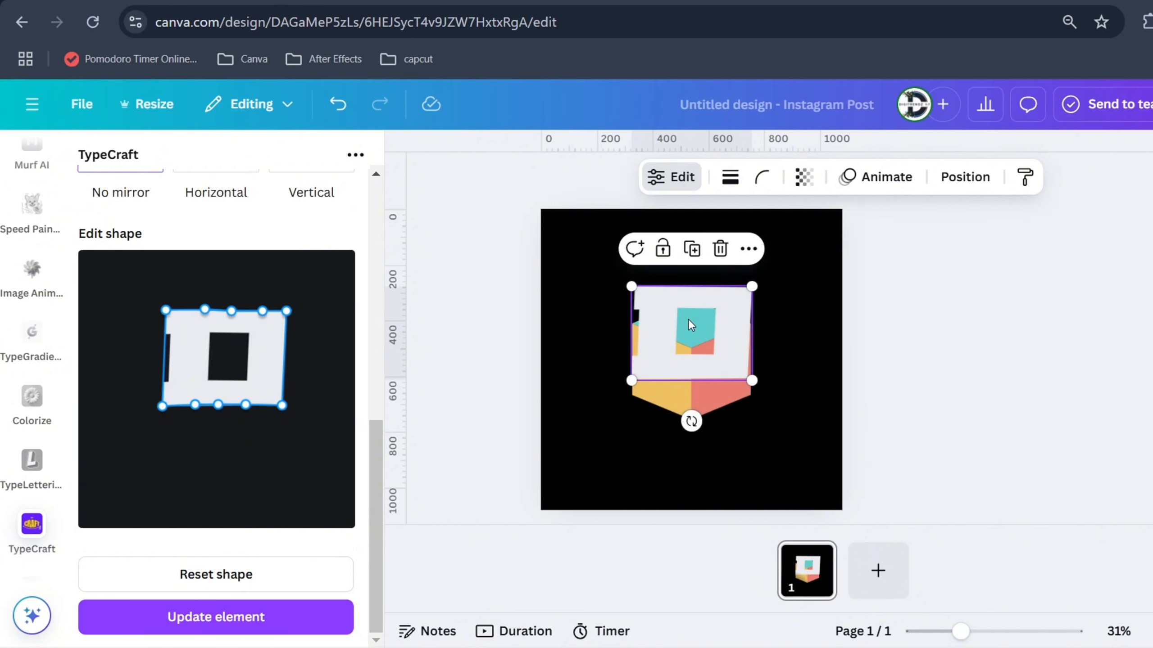
# Duplicate the white D and move the copy below and to the left of the original, clear of the cube's top
pyautogui.click(693, 249)
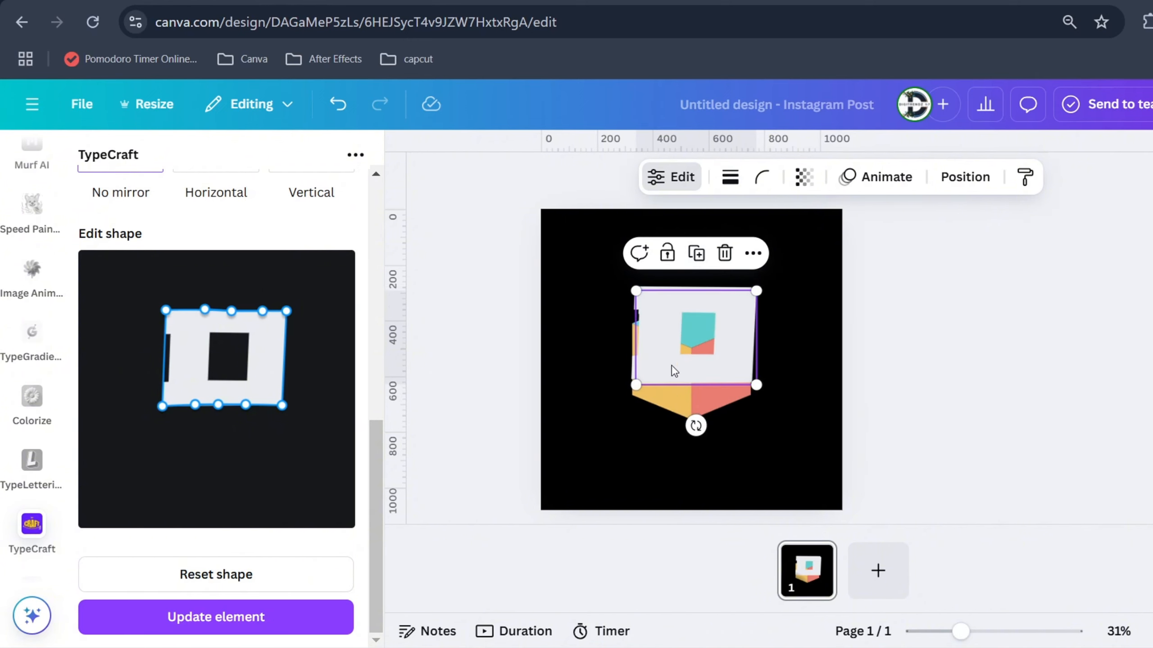
pyautogui.moveTo(681, 343); pyautogui.dragTo(622, 455)
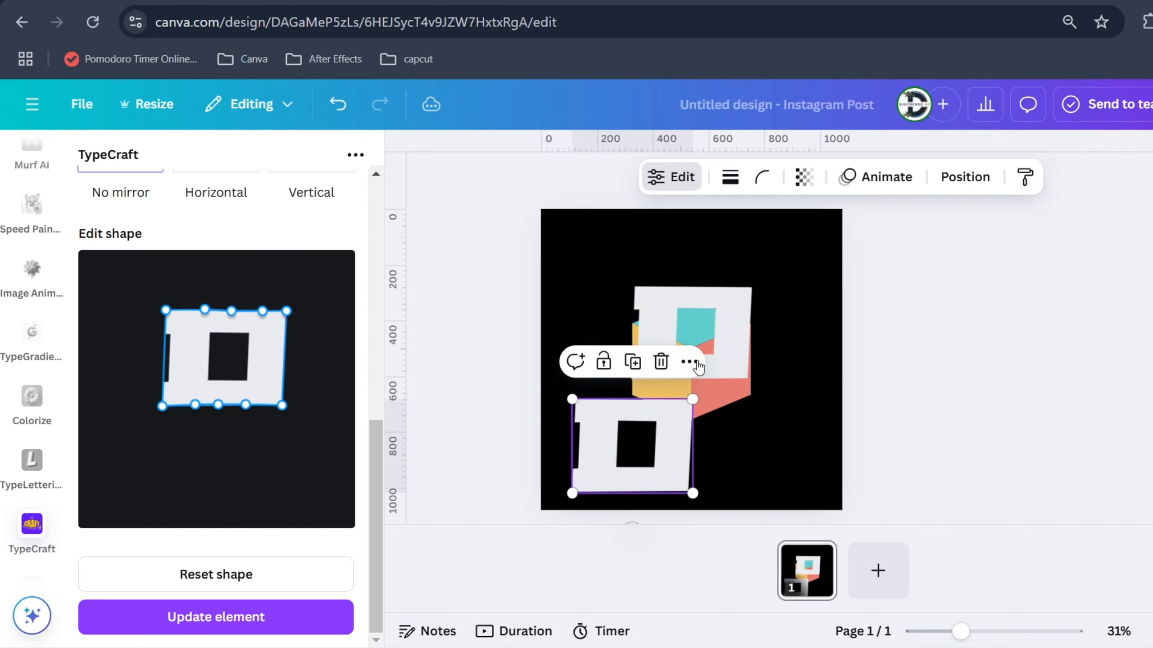
# Reshape the original D into a narrower slanted parallelogram by moving its corners and lower edge point
pyautogui.click(686, 302)
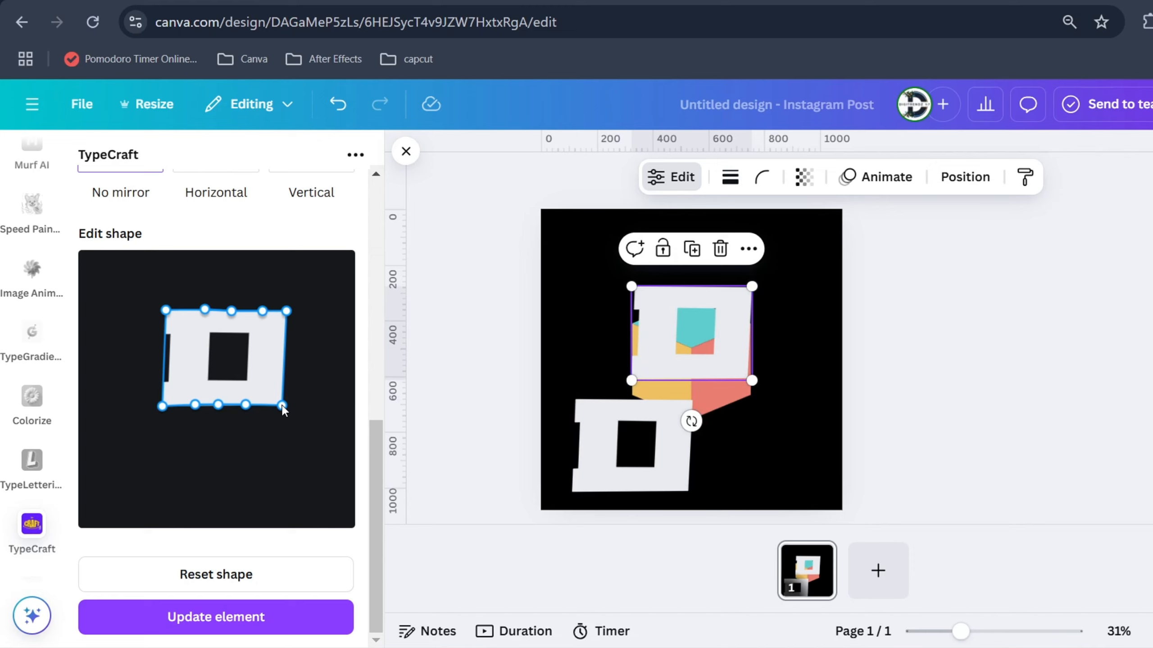
pyautogui.moveTo(282, 408); pyautogui.dragTo(272, 429)
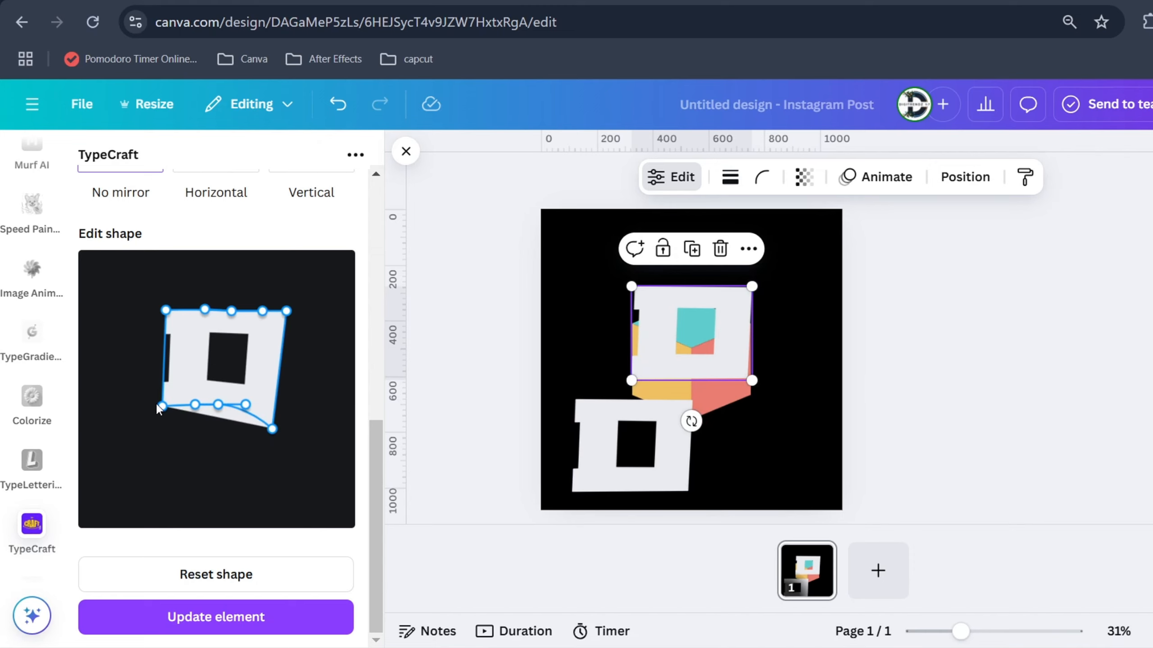
pyautogui.moveTo(159, 405); pyautogui.dragTo(142, 406)
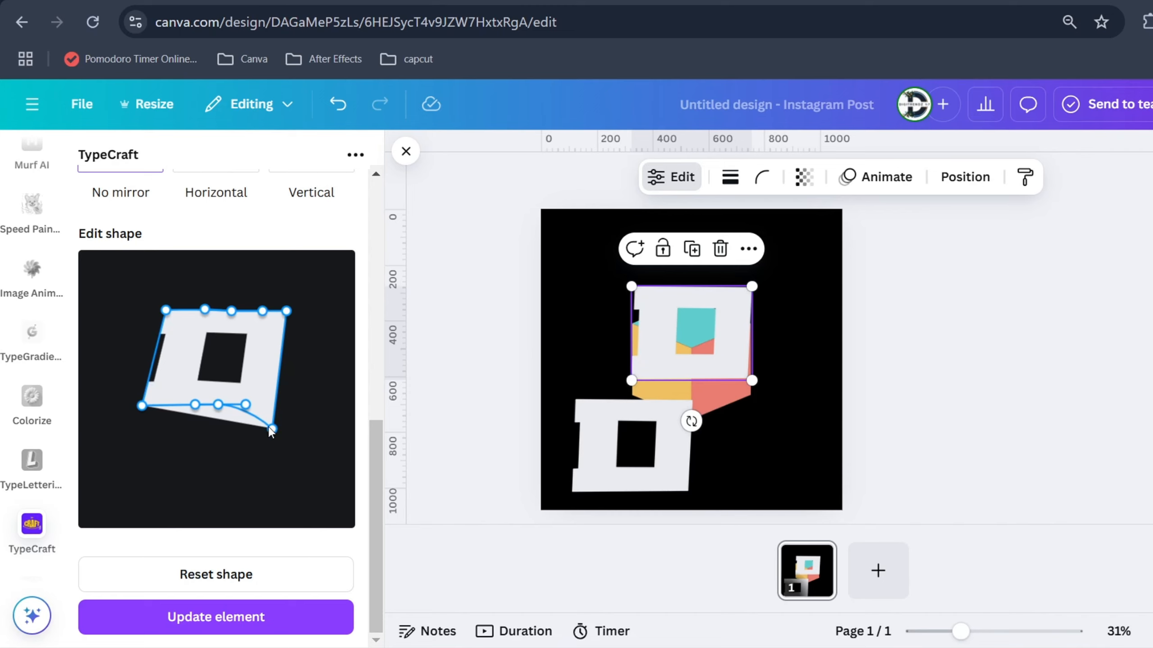
pyautogui.moveTo(246, 406); pyautogui.dragTo(193, 417)
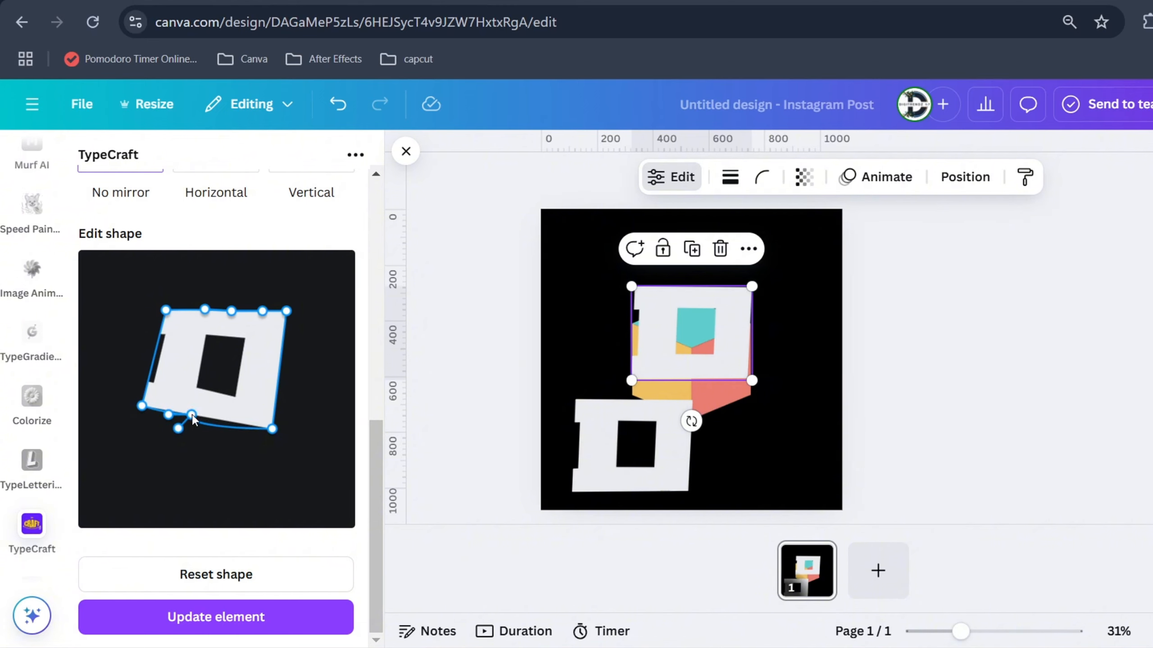
pyautogui.moveTo(272, 435); pyautogui.dragTo(231, 423)
pyautogui.moveTo(284, 316); pyautogui.dragTo(257, 312)
pyautogui.moveTo(232, 423); pyautogui.dragTo(222, 412)
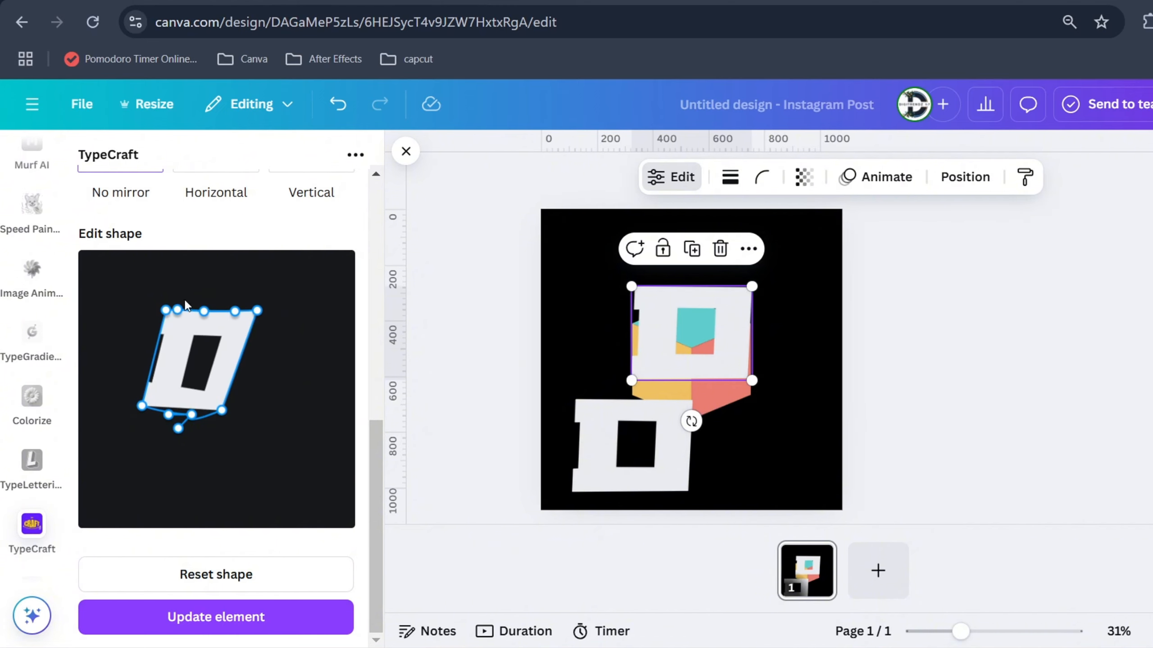
# Shrink the D, rotate it to about 19°, and fit its lower corner to the cube's top face
pyautogui.moveTo(772, 362); pyautogui.dragTo(781, 338)
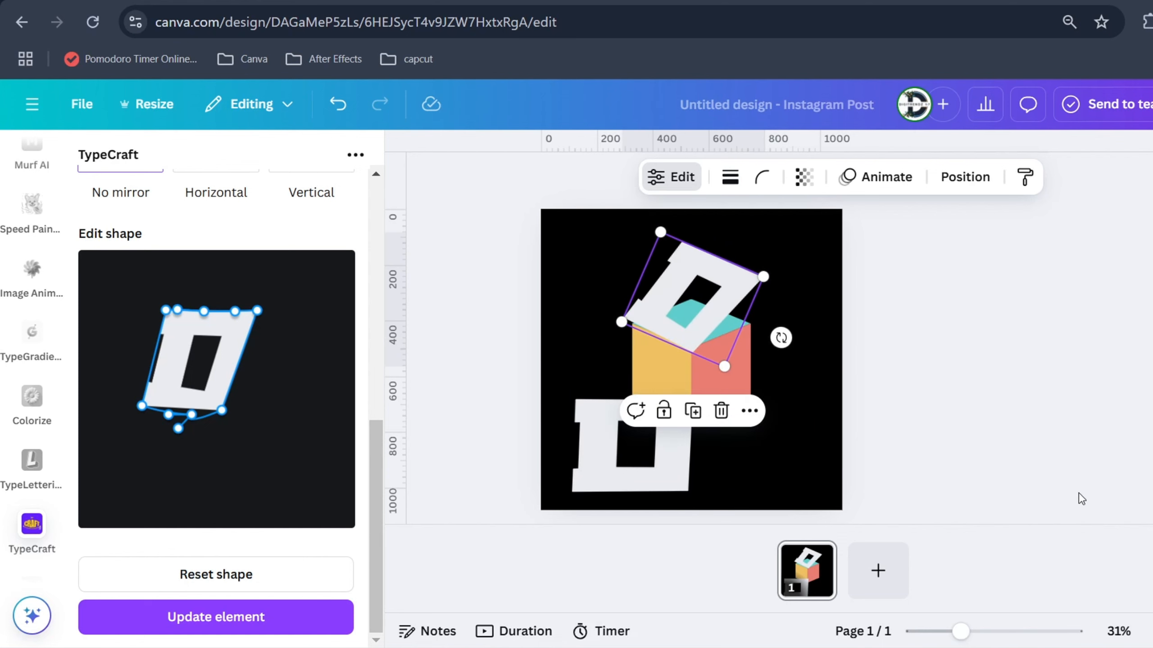
pyautogui.moveTo(763, 274); pyautogui.dragTo(751, 281)
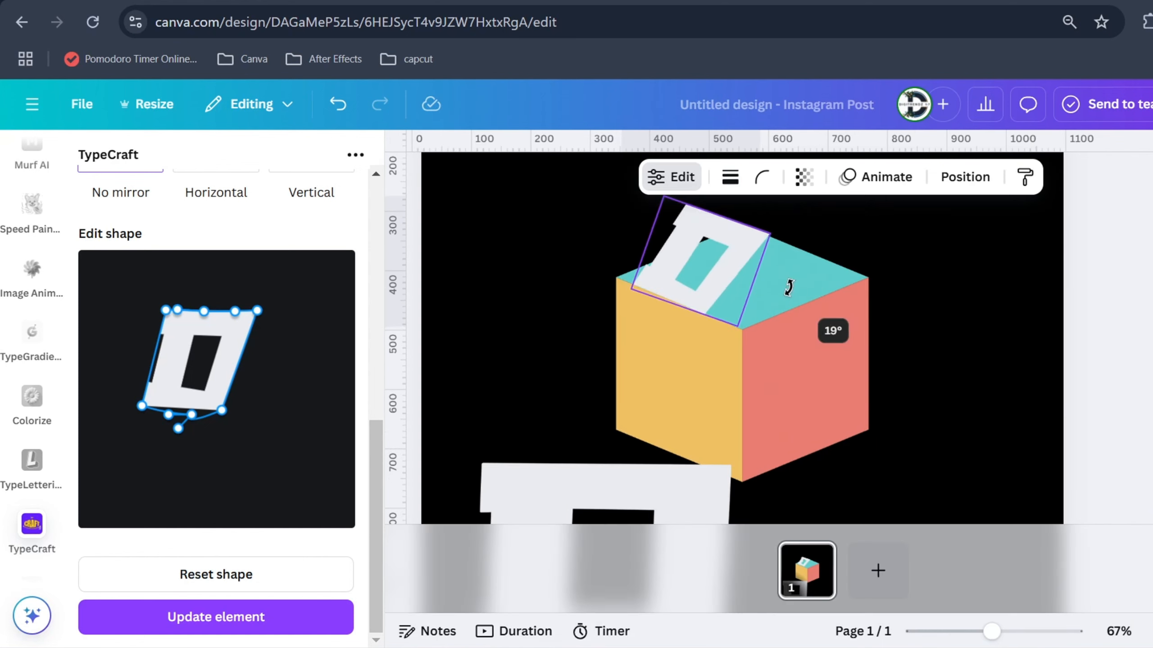
pyautogui.moveTo(789, 286); pyautogui.dragTo(789, 287)
# Widen the D's outline into a stretched, slanted parallelogram and straighten its lower edge
pyautogui.moveTo(142, 406); pyautogui.dragTo(124, 405)
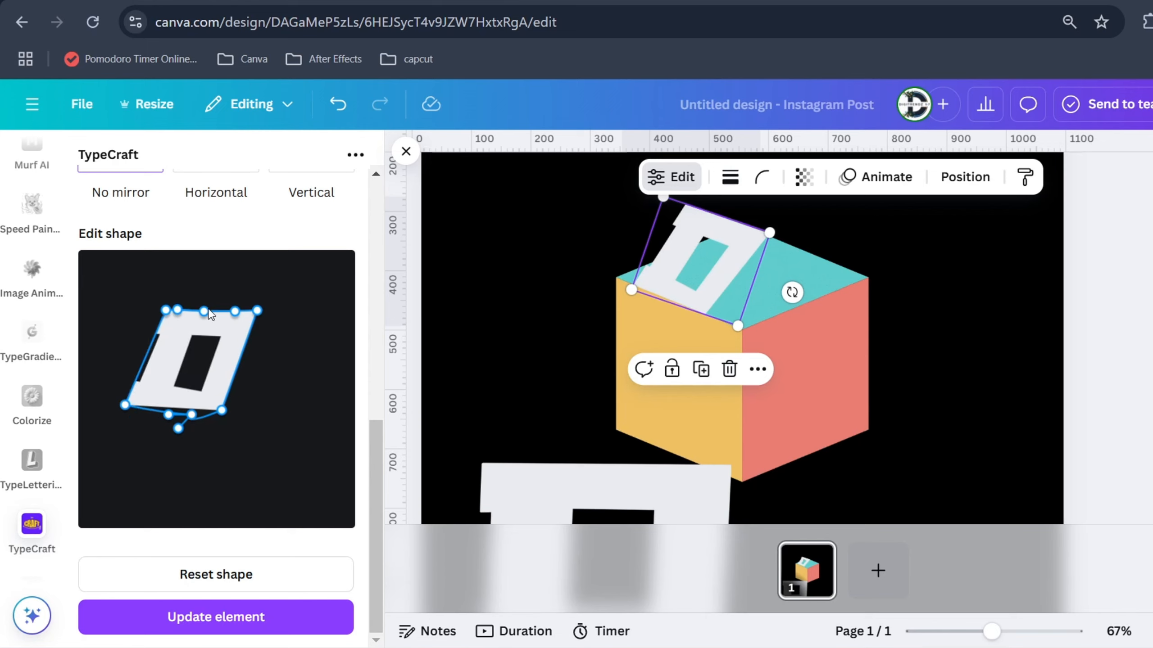
pyautogui.moveTo(257, 310); pyautogui.dragTo(326, 323)
pyautogui.moveTo(222, 411); pyautogui.dragTo(266, 418)
pyautogui.moveTo(177, 310); pyautogui.dragTo(206, 308)
pyautogui.moveTo(178, 428)
pyautogui.mouseDown()
pyautogui.moveTo(239, 415)
pyautogui.moveTo(164, 411)
pyautogui.mouseUp()
pyautogui.moveTo(192, 414); pyautogui.dragTo(195, 411)
pyautogui.moveTo(266, 418); pyautogui.dragTo(255, 420)
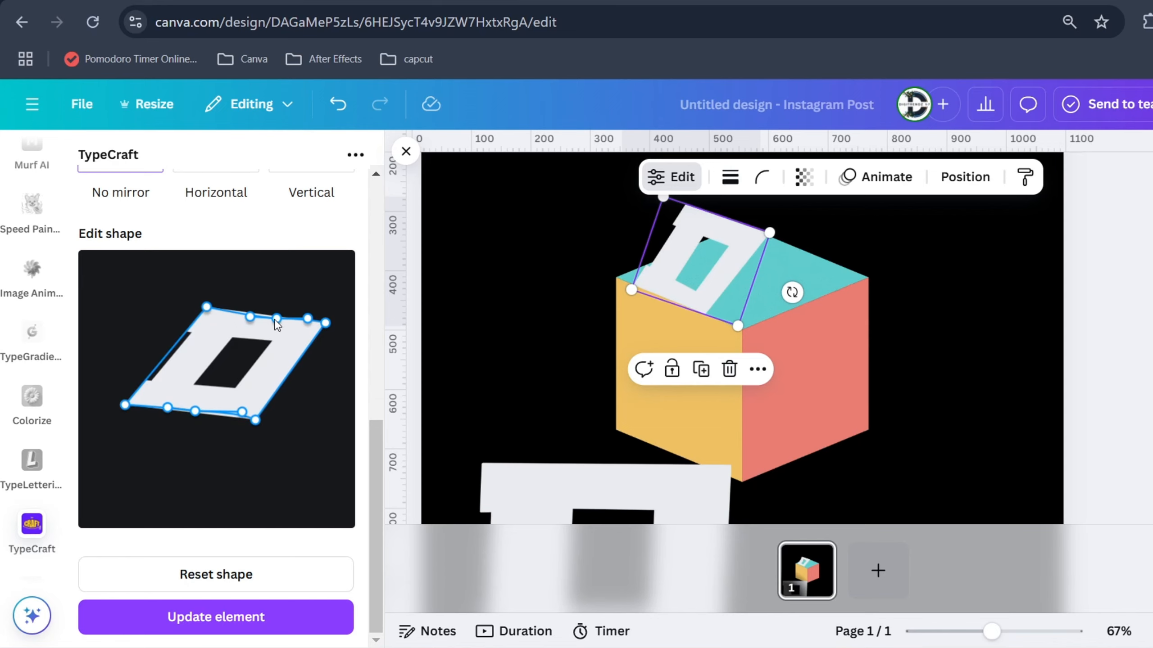
# Adjust the D's upper edge points, update the element, and rotate it to about 18°
pyautogui.moveTo(249, 316); pyautogui.dragTo(248, 314)
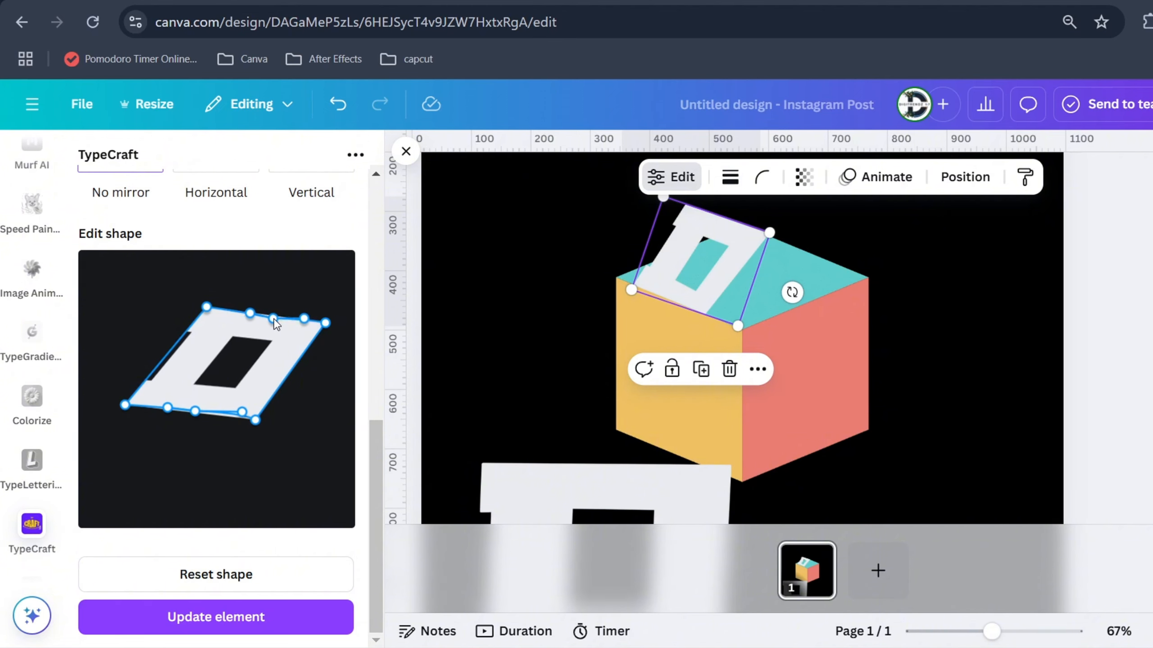
pyautogui.moveTo(277, 319); pyautogui.dragTo(272, 315)
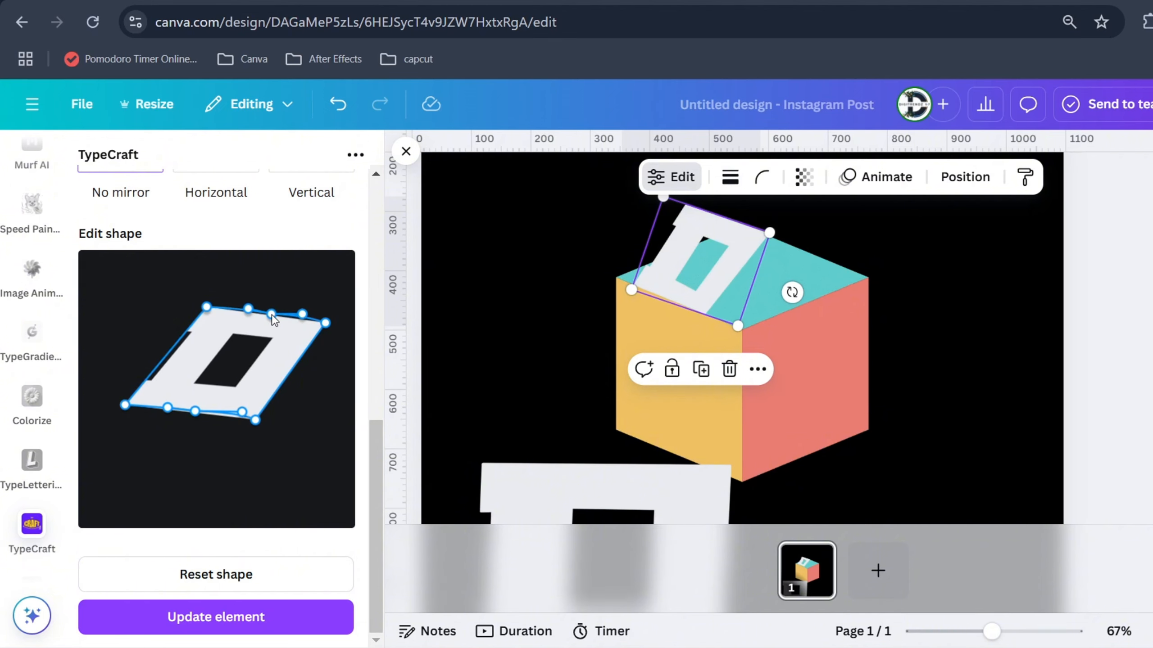
pyautogui.click(216, 616)
pyautogui.click(862, 313)
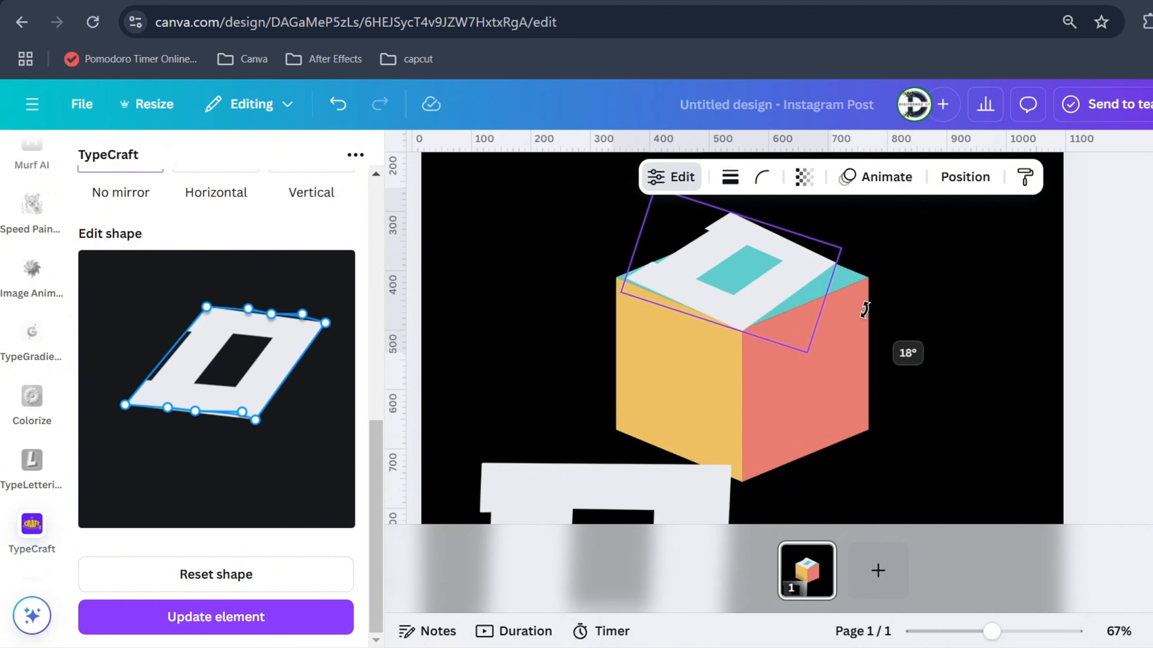
# Stretch the D's two upper corners farther right, update it, and rotate, resize and reposition it on the cube's top face
pyautogui.moveTo(325, 323); pyautogui.dragTo(352, 338)
pyautogui.moveTo(208, 308); pyautogui.dragTo(236, 314)
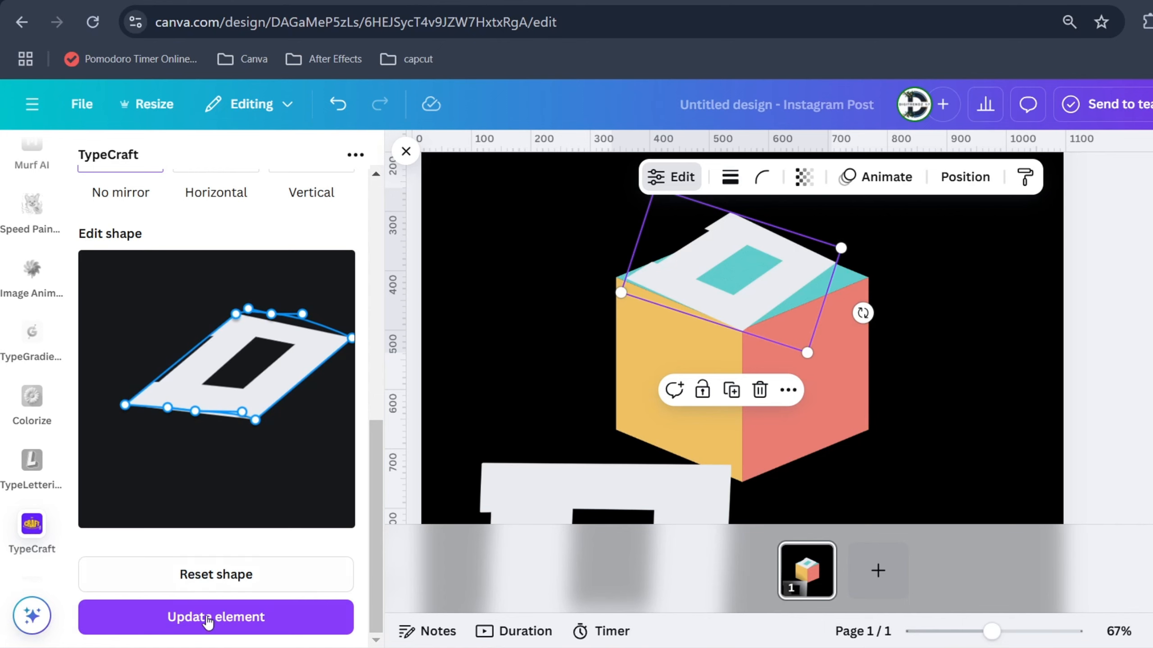
pyautogui.click(200, 618)
pyautogui.moveTo(875, 317); pyautogui.dragTo(884, 314)
pyautogui.moveTo(823, 350); pyautogui.dragTo(839, 360)
pyautogui.moveTo(782, 311); pyautogui.dragTo(786, 305)
# Adjust the D's edge points and pull its left corner inward, update it, and realign it with the cube's top face
pyautogui.moveTo(352, 338); pyautogui.dragTo(350, 342)
pyautogui.moveTo(271, 314); pyautogui.dragTo(292, 330)
pyautogui.moveTo(167, 408); pyautogui.dragTo(168, 412)
pyautogui.moveTo(242, 412); pyautogui.dragTo(240, 419)
pyautogui.moveTo(125, 404); pyautogui.dragTo(140, 402)
pyautogui.click(199, 618)
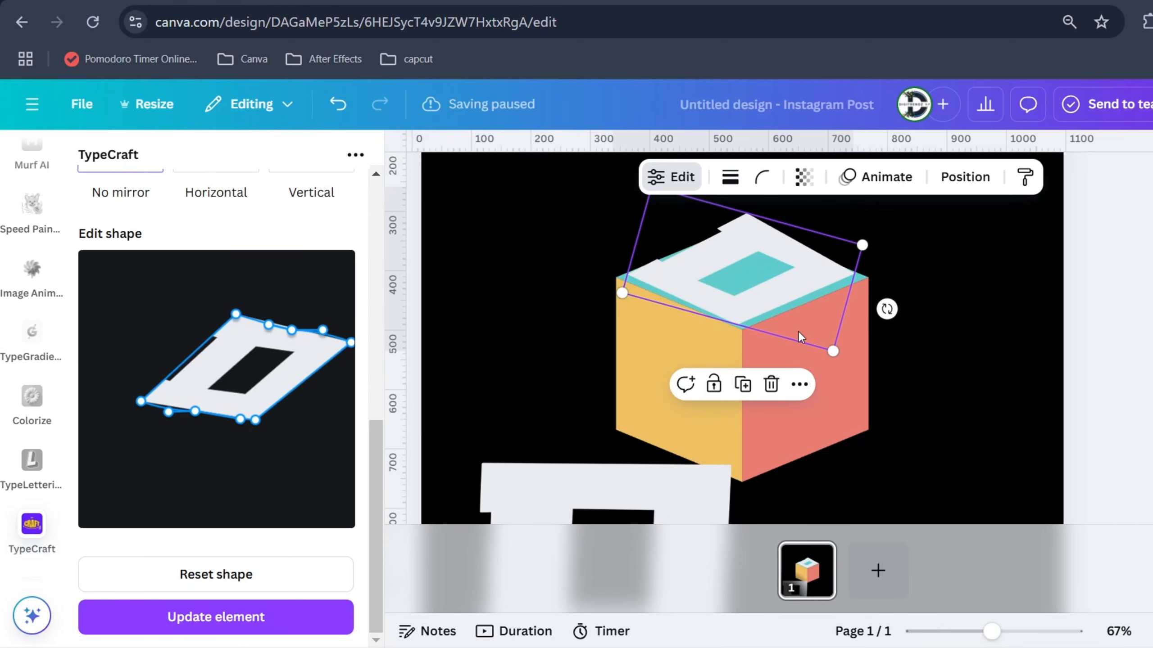
pyautogui.moveTo(885, 309); pyautogui.dragTo(887, 302)
pyautogui.moveTo(787, 298); pyautogui.dragTo(782, 301)
# Straighten the D's upper and lower edges, extend its bottom corner to the right, and update the element
pyautogui.moveTo(269, 324); pyautogui.dragTo(274, 323)
pyautogui.moveTo(323, 330); pyautogui.dragTo(320, 336)
pyautogui.moveTo(168, 413); pyautogui.dragTo(169, 404)
pyautogui.moveTo(240, 419); pyautogui.dragTo(270, 422)
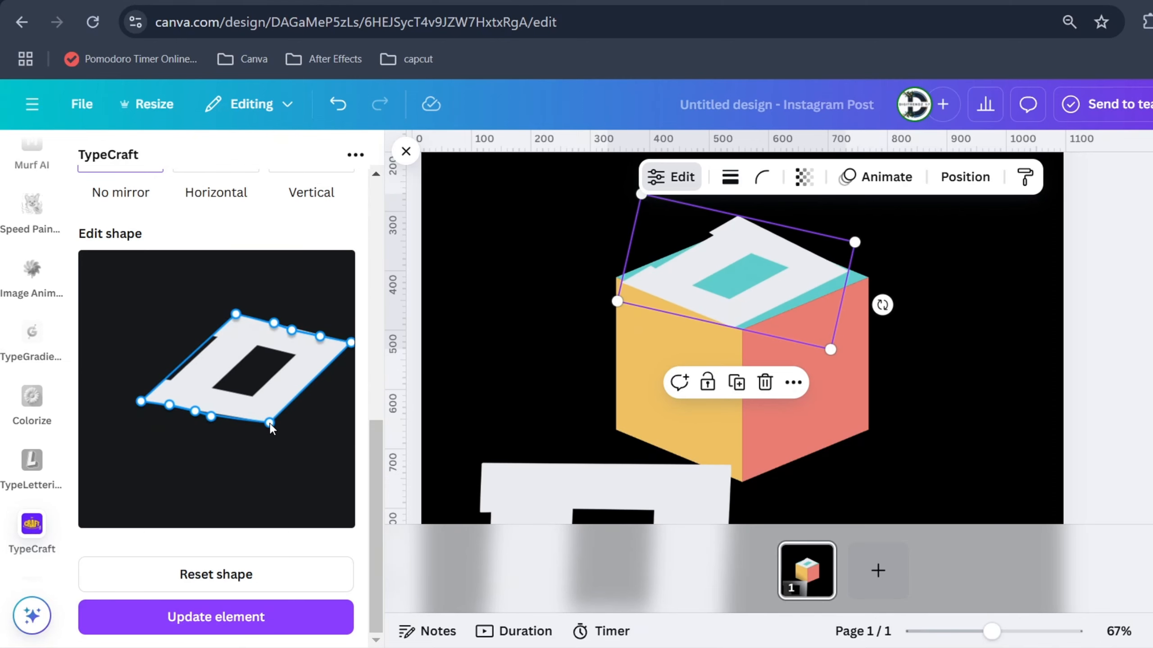
pyautogui.click(254, 615)
# Lower the D's upper corners slightly, update the element, and fine-tune its rotation over the cube
pyautogui.moveTo(351, 343); pyautogui.dragTo(353, 347)
pyautogui.moveTo(273, 323); pyautogui.dragTo(266, 324)
pyautogui.click(254, 616)
pyautogui.moveTo(881, 308); pyautogui.dragTo(892, 303)
# Raise the D's left corner and lower its upper edge points, update it, and realign it on the top face
pyautogui.moveTo(352, 346); pyautogui.dragTo(297, 345)
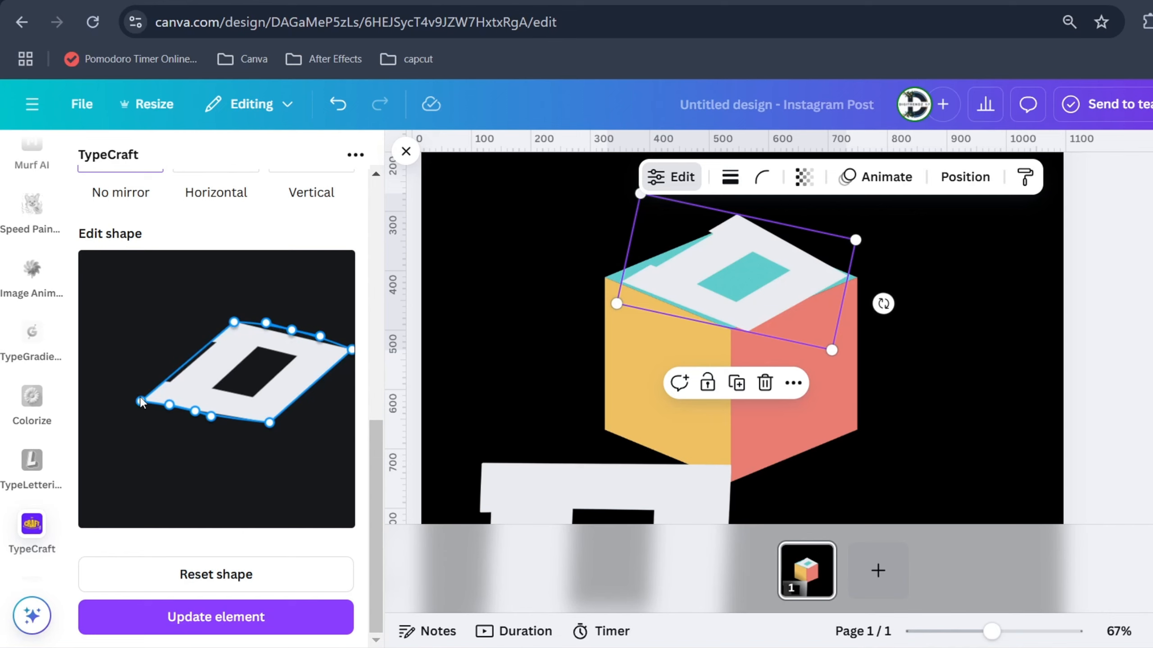
pyautogui.moveTo(141, 401); pyautogui.dragTo(115, 387)
pyautogui.moveTo(281, 327); pyautogui.dragTo(275, 336)
pyautogui.moveTo(115, 386); pyautogui.dragTo(134, 390)
pyautogui.click(245, 617)
pyautogui.moveTo(884, 305); pyautogui.dragTo(884, 306)
pyautogui.moveTo(800, 290); pyautogui.dragTo(804, 293)
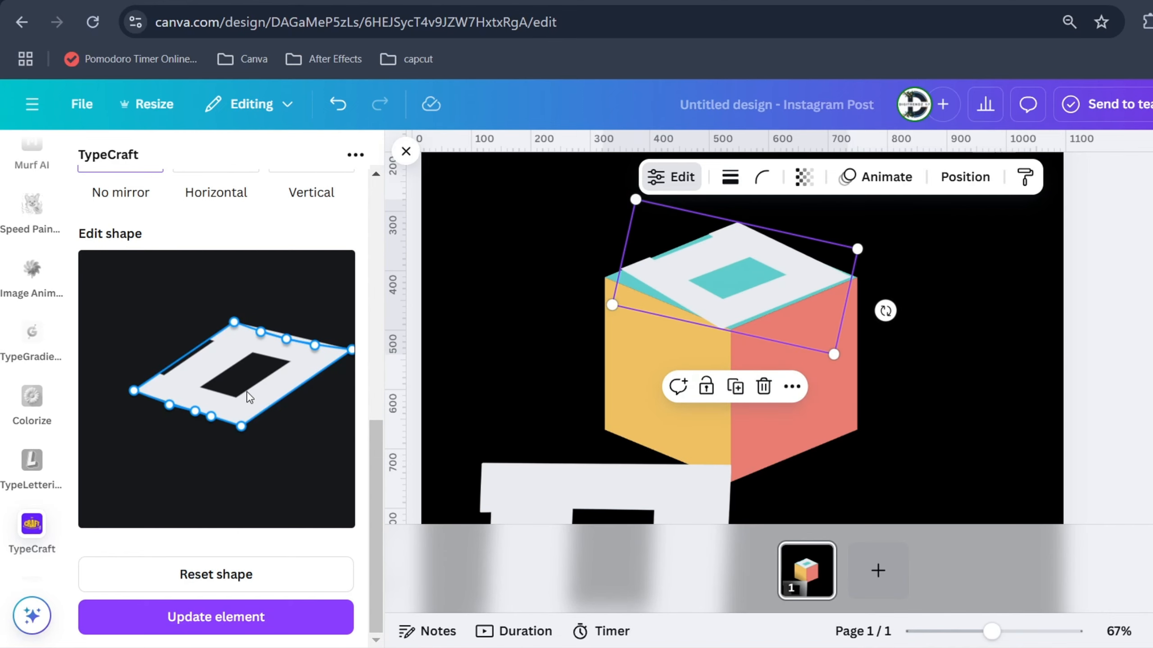
# Extend the D's left corner outward, update the element, and rotate and nudge it to meet the top face's left corner
pyautogui.moveTo(133, 390); pyautogui.dragTo(126, 398)
pyautogui.moveTo(211, 417); pyautogui.dragTo(211, 417)
pyautogui.moveTo(169, 405); pyautogui.dragTo(114, 400)
pyautogui.click(216, 616)
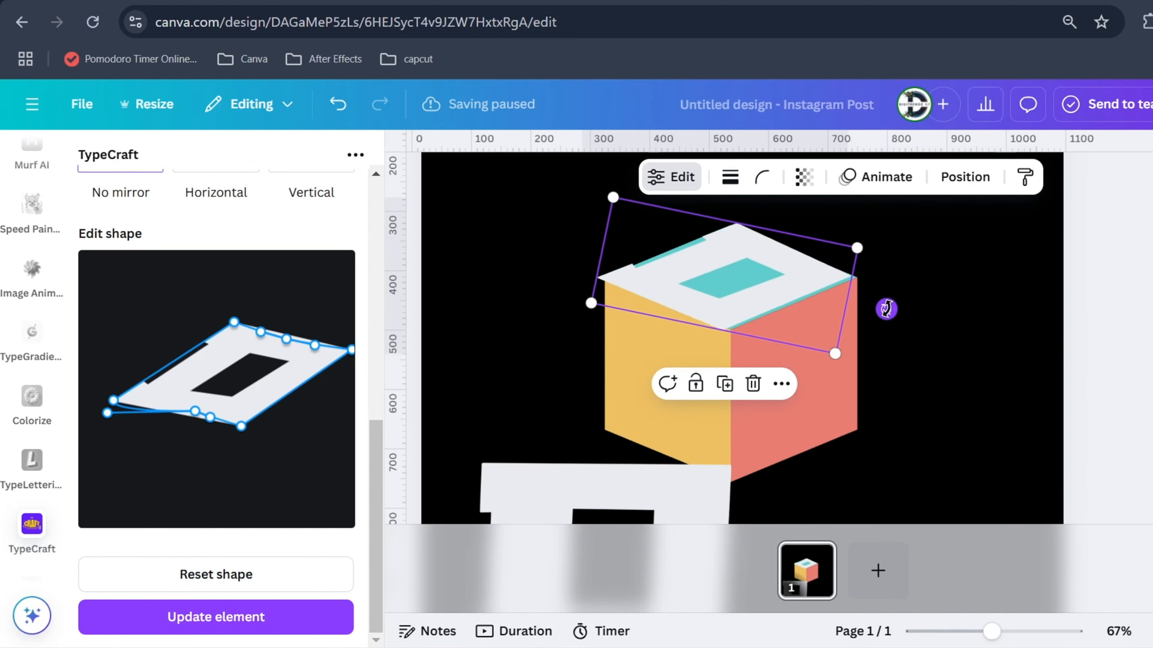
pyautogui.moveTo(885, 307); pyautogui.dragTo(885, 304)
pyautogui.moveTo(775, 293); pyautogui.dragTo(782, 296)
# Shift the D's upper-left corner outward, update it, and rotate it slightly to fill the cube's top face
pyautogui.moveTo(234, 322); pyautogui.dragTo(219, 327)
pyautogui.click(216, 616)
pyautogui.moveTo(892, 310); pyautogui.dragTo(892, 314)
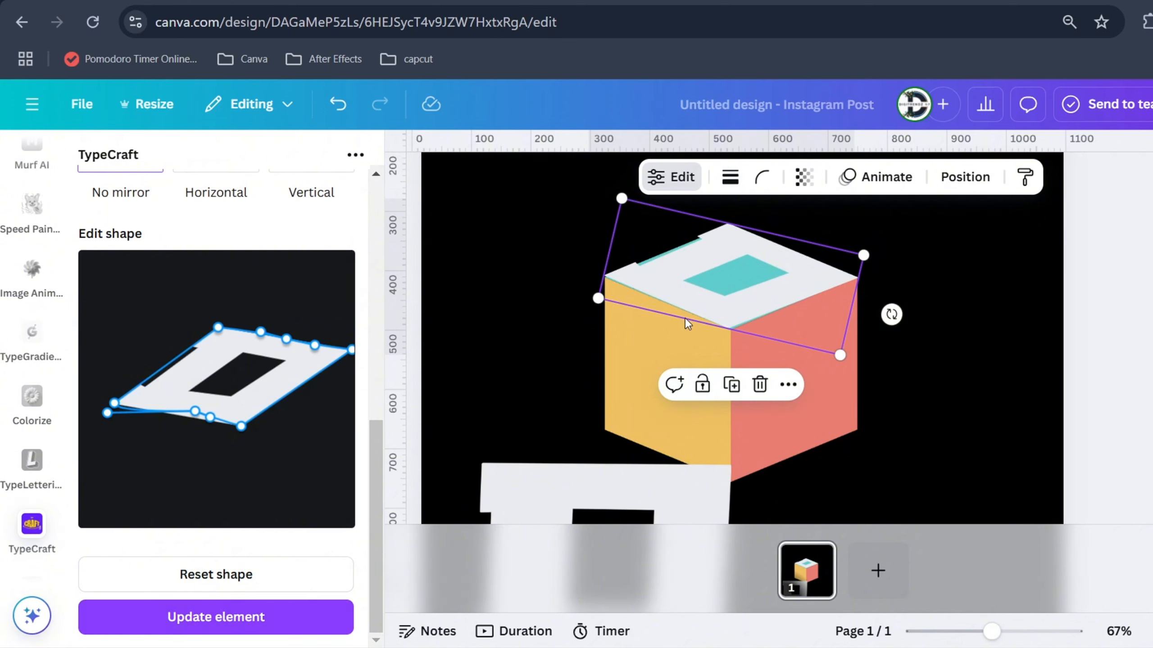
pyautogui.click(985, 344)
# Change the duplicate D's text to C, move it up toward the cube, and update the element
pyautogui.click(569, 471)
pyautogui.scroll(5, 214, 269)
pyautogui.scroll(4, 214, 269)
pyautogui.moveTo(123, 224); pyautogui.dragTo(69, 242)
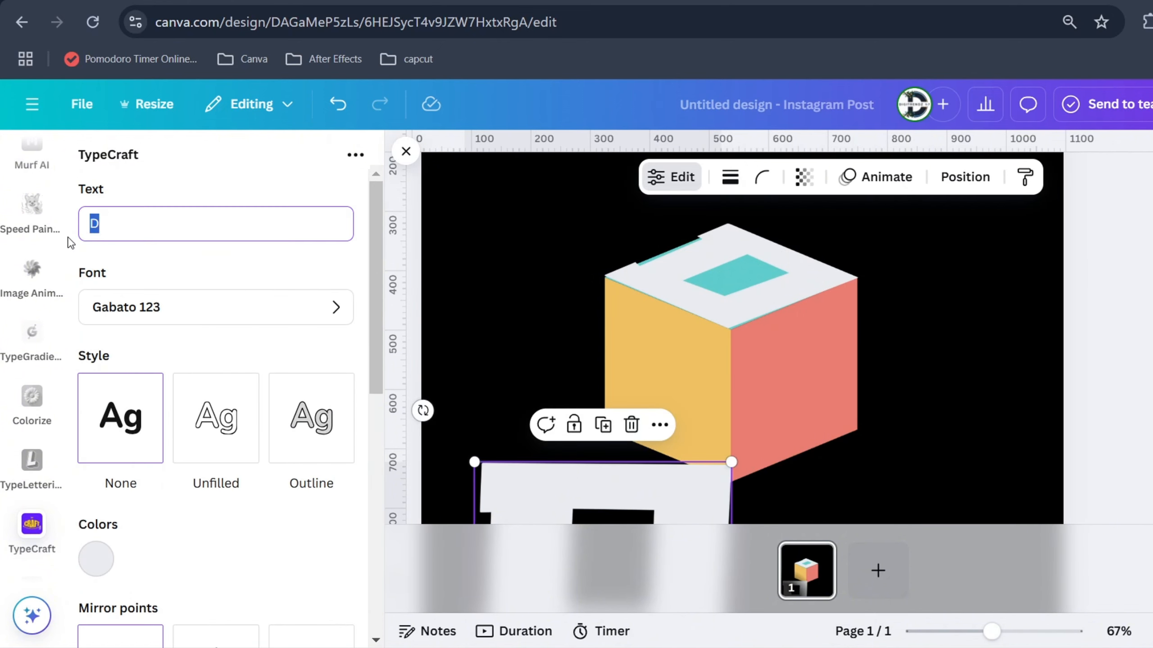
pyautogui.write('C')
pyautogui.scroll(-8, 256, 434)
pyautogui.moveTo(528, 486); pyautogui.dragTo(604, 318)
pyautogui.scroll(-1, 236, 545)
pyautogui.click(232, 610)
# Rotate the C clockwise and align its upper-right corner with the cube's front center corner
pyautogui.moveTo(723, 388); pyautogui.dragTo(646, 406)
pyautogui.moveTo(767, 412); pyautogui.dragTo(762, 451)
pyautogui.moveTo(642, 340); pyautogui.dragTo(625, 325)
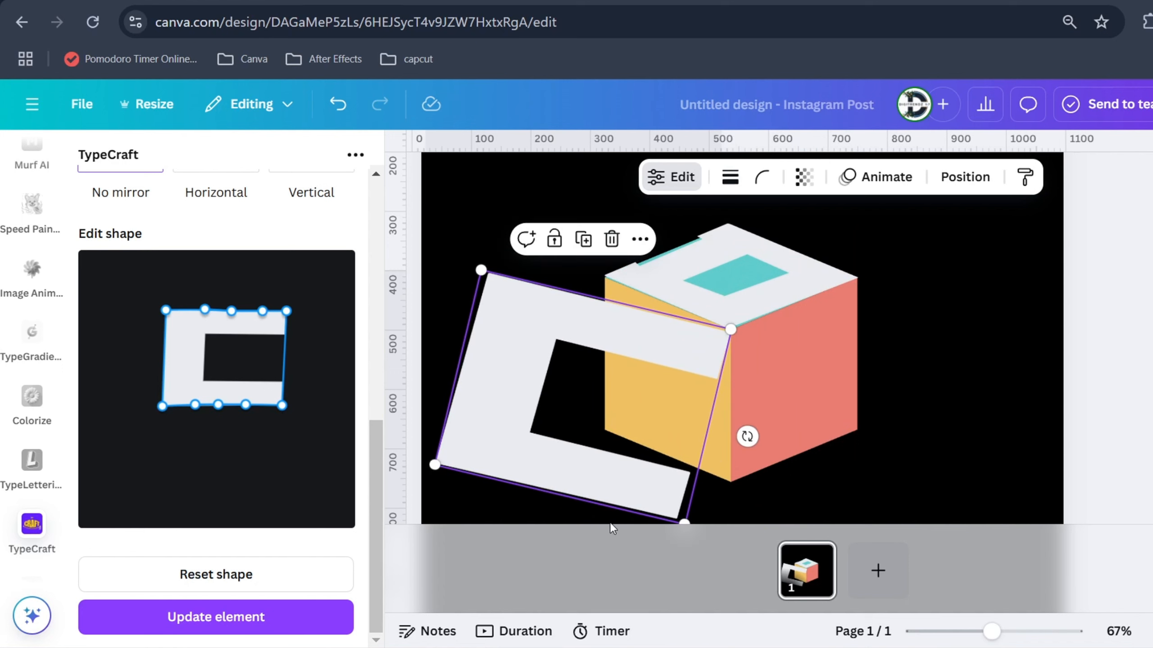
# Skew the C so its upper and lower edges slope like the cube's left face, and update the element
pyautogui.moveTo(282, 406)
pyautogui.mouseDown()
pyautogui.moveTo(284, 389)
pyautogui.moveTo(289, 421)
pyautogui.mouseUp()
pyautogui.moveTo(166, 311); pyautogui.dragTo(154, 269)
pyautogui.moveTo(232, 313); pyautogui.dragTo(200, 281)
pyautogui.moveTo(162, 406); pyautogui.dragTo(137, 372)
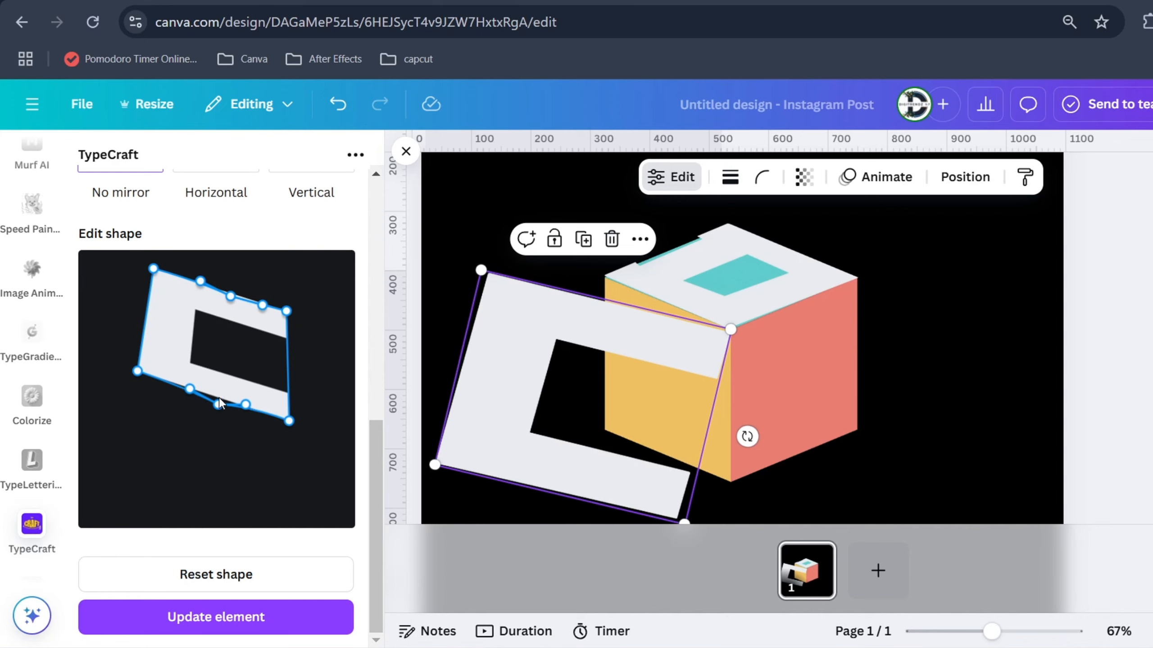
pyautogui.moveTo(219, 404); pyautogui.dragTo(219, 400)
pyautogui.moveTo(287, 426); pyautogui.dragTo(291, 434)
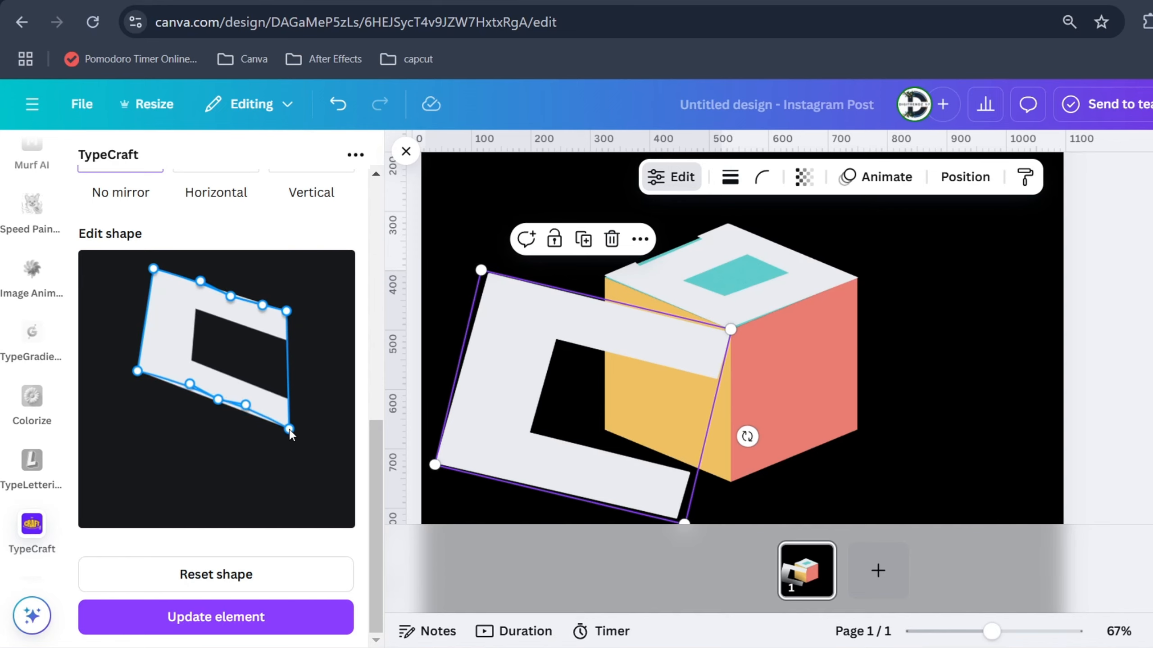
pyautogui.moveTo(136, 372); pyautogui.dragTo(168, 398)
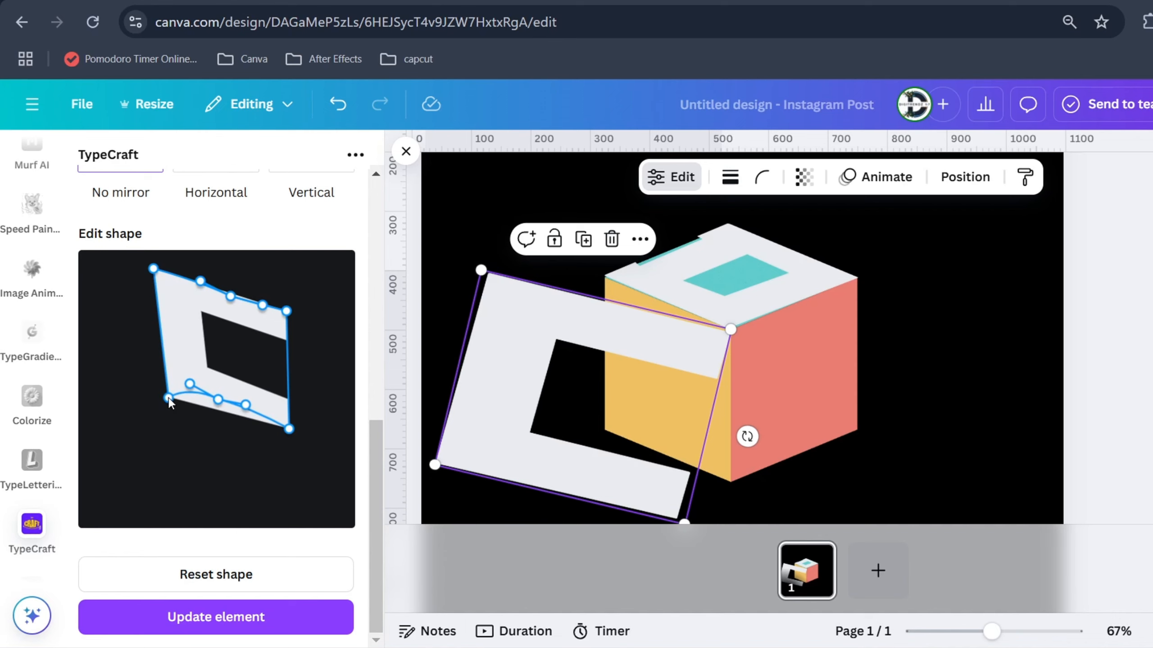
pyautogui.click(217, 617)
# Resize, rotate and position the skewed C over the cube's yellow left face
pyautogui.scroll(-5, 669, 400)
pyautogui.moveTo(649, 340); pyautogui.dragTo(722, 399)
pyautogui.moveTo(838, 336); pyautogui.dragTo(841, 303)
pyautogui.scroll(3, 838, 300)
pyautogui.moveTo(802, 227); pyautogui.dragTo(697, 348)
pyautogui.moveTo(607, 395); pyautogui.dragTo(646, 258)
pyautogui.moveTo(774, 313); pyautogui.dragTo(770, 311)
pyautogui.moveTo(682, 286); pyautogui.dragTo(685, 293)
pyautogui.scroll(2, 727, 290)
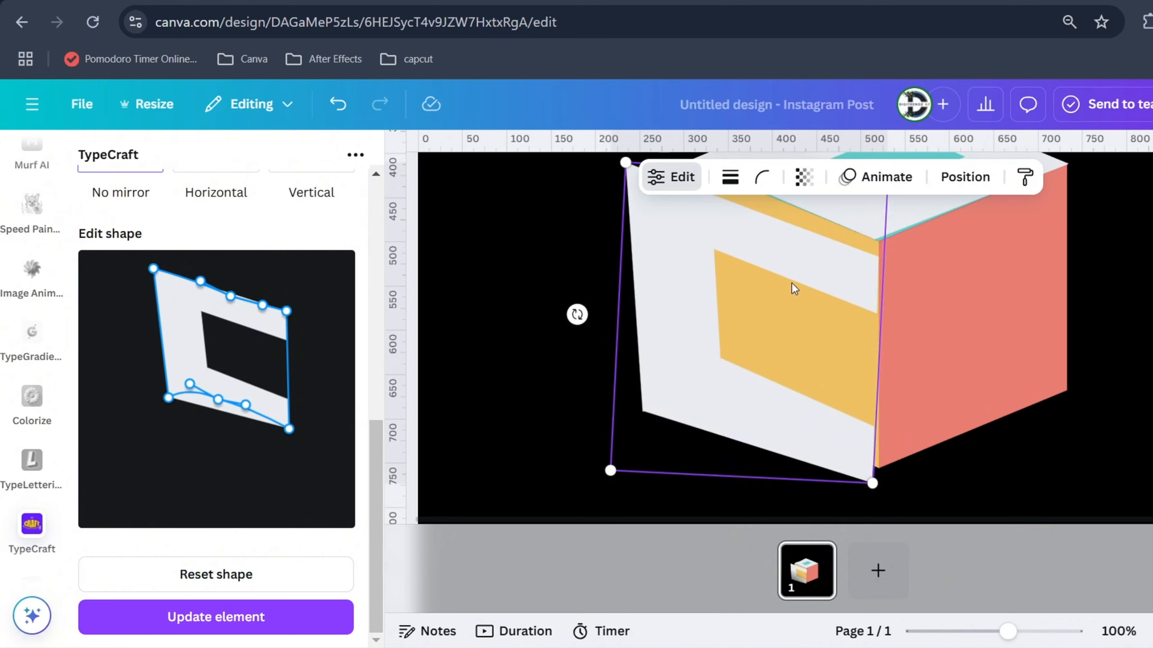
pyautogui.moveTo(792, 284); pyautogui.dragTo(791, 269)
pyautogui.scroll(-3, 791, 272)
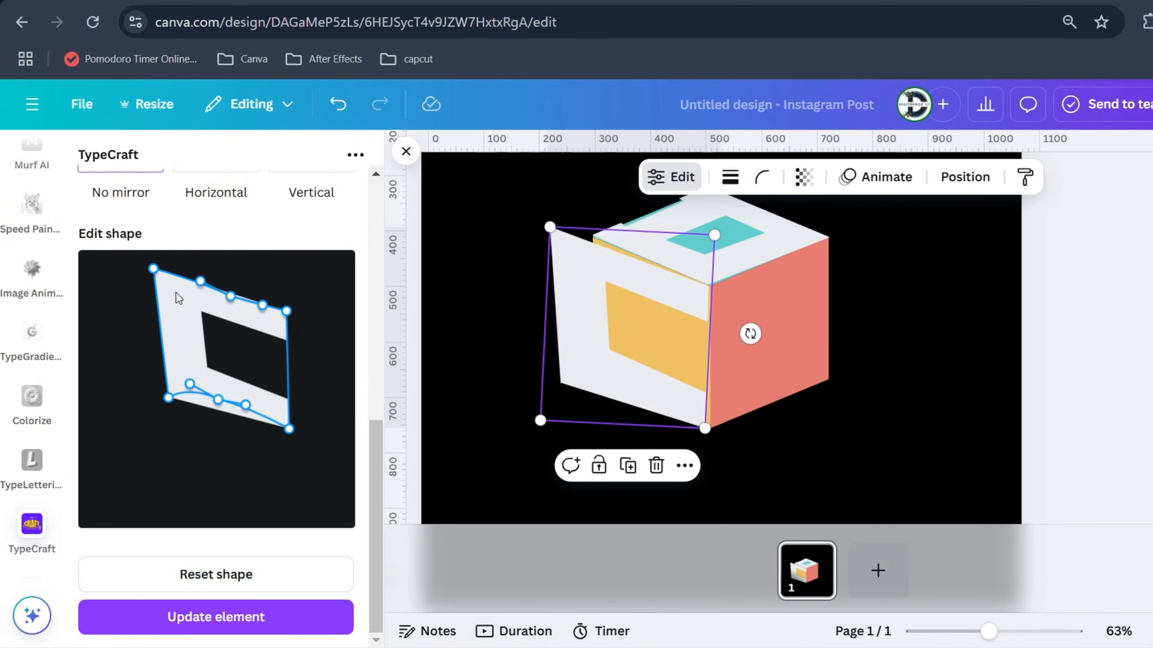
# Pull the C's two left corners inward to narrow it, update it, and move it onto the left face
pyautogui.moveTo(154, 268); pyautogui.dragTo(180, 285)
pyautogui.moveTo(168, 398)
pyautogui.mouseDown()
pyautogui.moveTo(193, 403)
pyautogui.moveTo(185, 385)
pyautogui.mouseUp()
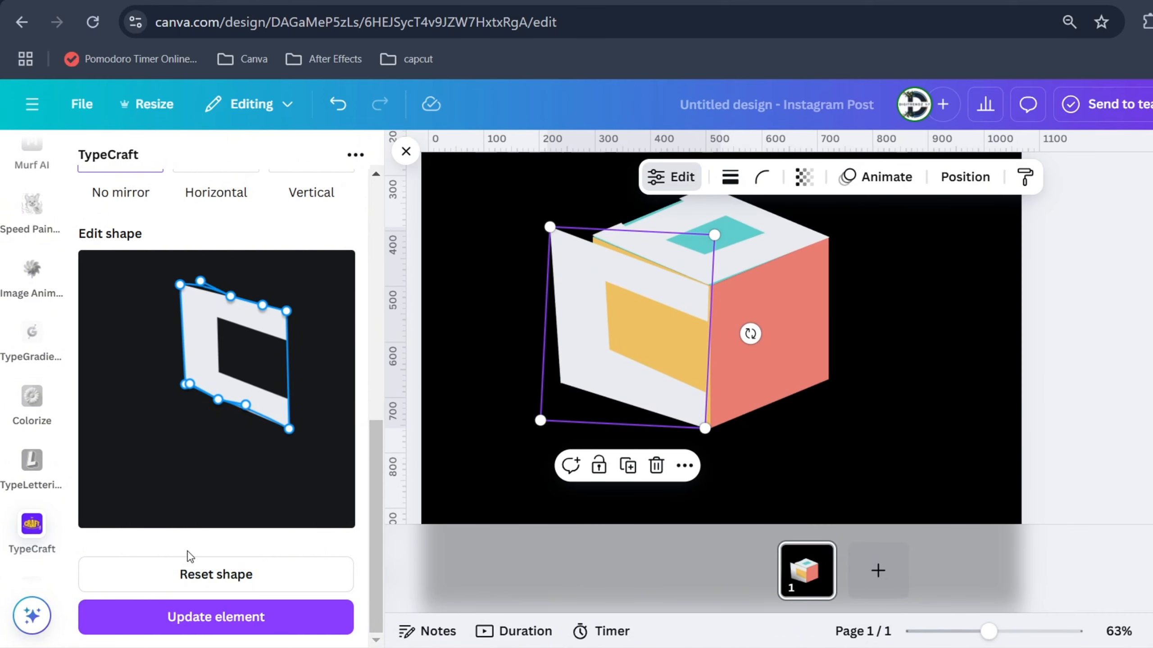
pyautogui.click(195, 616)
pyautogui.moveTo(613, 309); pyautogui.dragTo(633, 325)
# Adjust the C's lower edge and upper-left corner, update it, and reposition and rotate it on the left face
pyautogui.scroll(4, 205, 455)
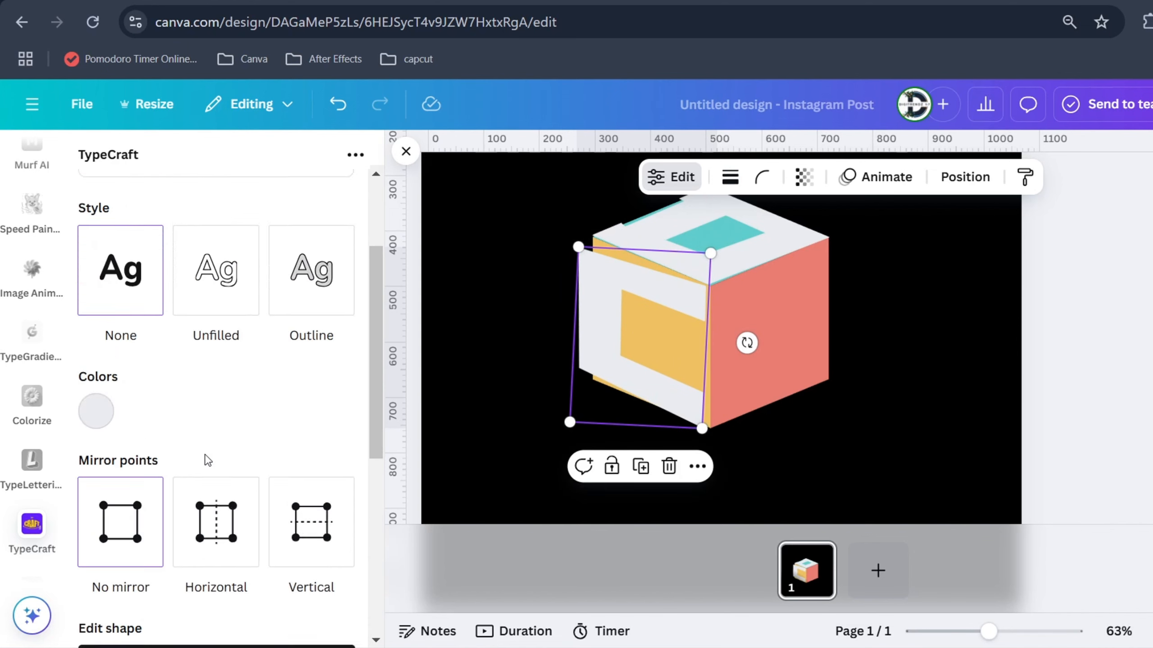
pyautogui.scroll(-6, 207, 461)
pyautogui.moveTo(290, 431); pyautogui.dragTo(248, 413)
pyautogui.moveTo(190, 384); pyautogui.dragTo(205, 394)
pyautogui.moveTo(180, 284); pyautogui.dragTo(189, 285)
pyautogui.click(216, 616)
pyautogui.moveTo(635, 334); pyautogui.dragTo(640, 340)
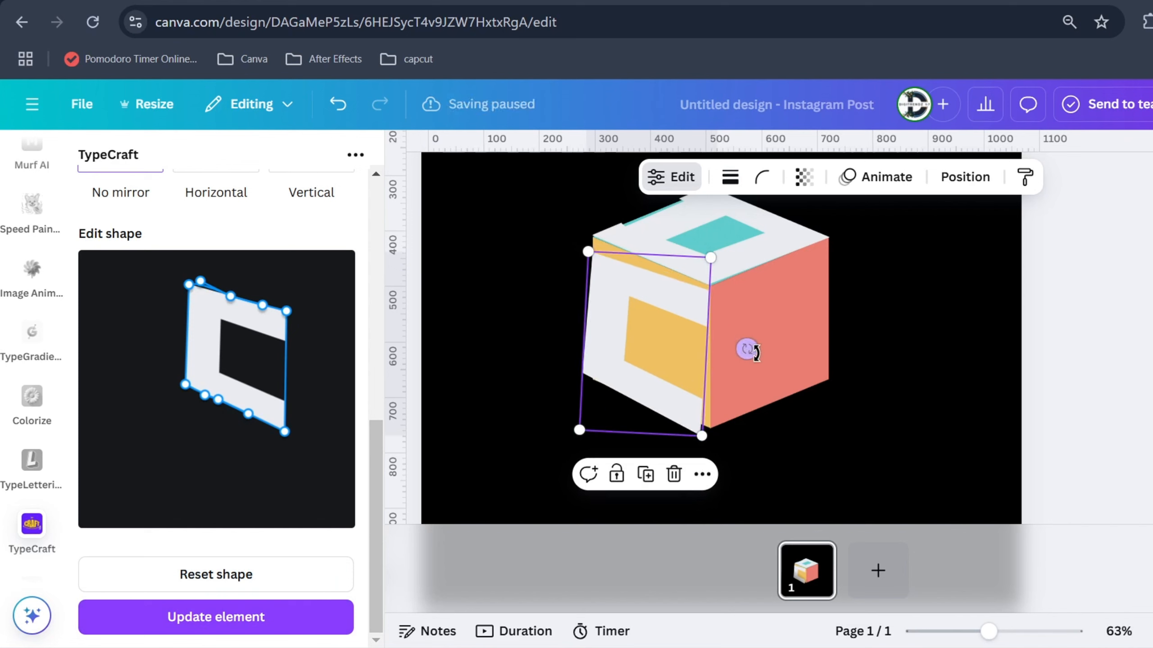
pyautogui.moveTo(748, 350); pyautogui.dragTo(751, 344)
# Raise the C's upper-left and lower corners and edge points, update it, and realign it with the left face
pyautogui.moveTo(185, 385); pyautogui.dragTo(182, 375)
pyautogui.moveTo(285, 432); pyautogui.dragTo(275, 421)
pyautogui.moveTo(189, 285); pyautogui.dragTo(189, 267)
pyautogui.moveTo(231, 296)
pyautogui.mouseDown()
pyautogui.moveTo(214, 284)
pyautogui.moveTo(210, 293)
pyautogui.moveTo(246, 293)
pyautogui.mouseUp()
pyautogui.moveTo(209, 289); pyautogui.dragTo(211, 279)
pyautogui.moveTo(218, 400); pyautogui.dragTo(215, 393)
pyautogui.click(216, 616)
pyautogui.moveTo(644, 350); pyautogui.dragTo(646, 342)
pyautogui.moveTo(749, 336); pyautogui.dragTo(751, 331)
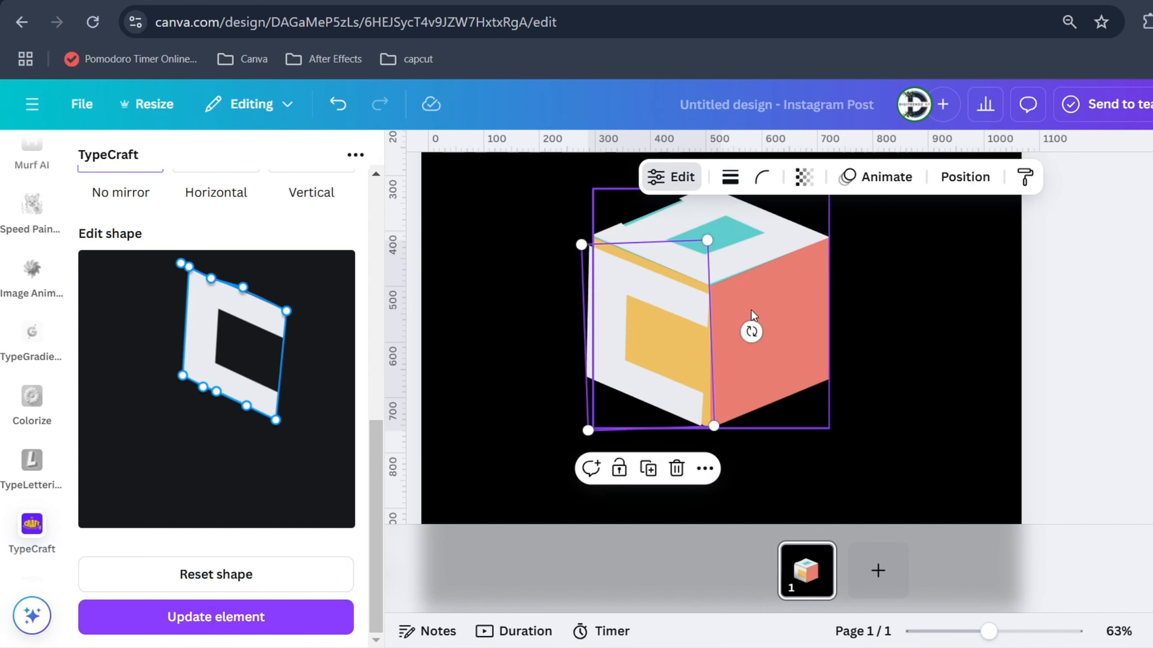
# Spread the C's upper and lower edge points to straighten both edges, and update the element
pyautogui.click(885, 313)
pyautogui.click(618, 351)
pyautogui.moveTo(212, 279); pyautogui.dragTo(253, 296)
pyautogui.moveTo(293, 301); pyautogui.dragTo(325, 318)
pyautogui.moveTo(215, 393); pyautogui.dragTo(236, 402)
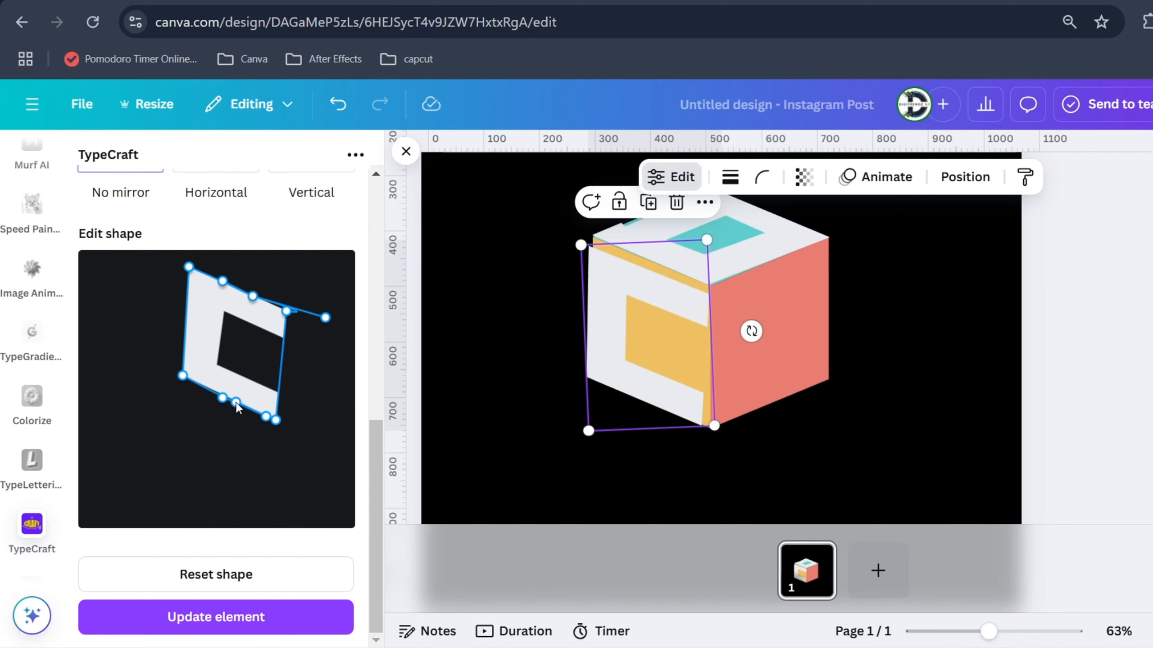
pyautogui.click(217, 617)
# Pull the C's upper-right corner outward, nudge the adjacent upper edge point, and update the element
pyautogui.moveTo(286, 311)
pyautogui.mouseDown()
pyautogui.moveTo(254, 391)
pyautogui.moveTo(275, 303)
pyautogui.moveTo(296, 308)
pyautogui.mouseUp()
pyautogui.moveTo(253, 296); pyautogui.dragTo(255, 293)
pyautogui.click(230, 616)
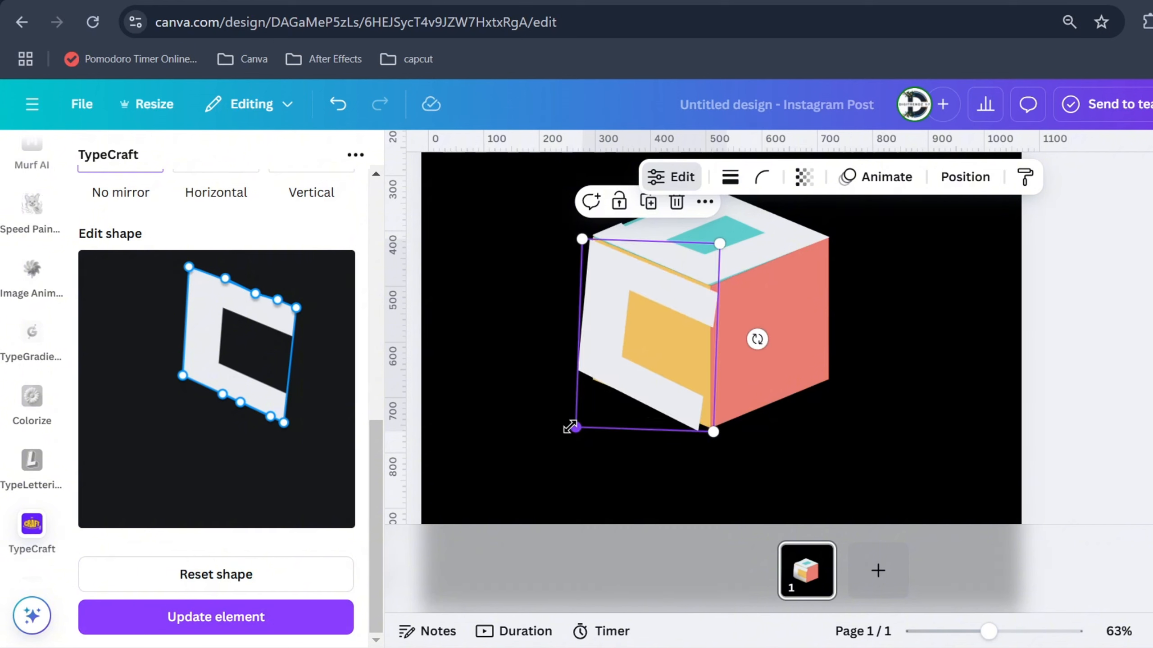
# Move the C's lower-left corner inward and lower-right corner outward, update it, and rotate it to match the cube's left face
pyautogui.moveTo(182, 375); pyautogui.dragTo(200, 386)
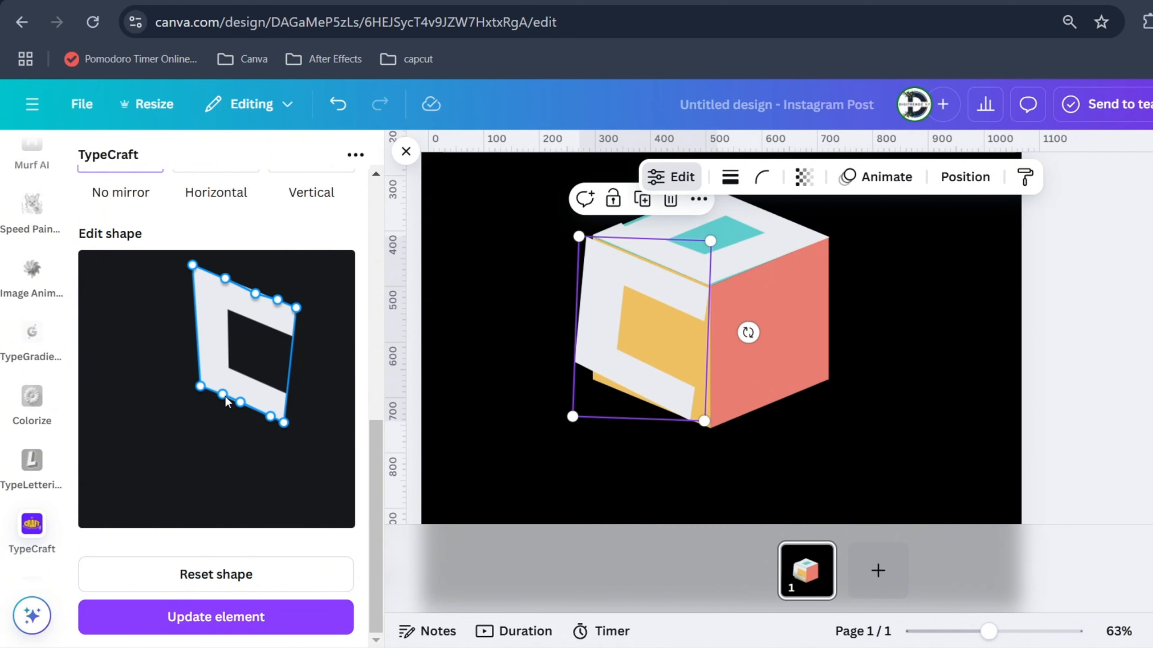
pyautogui.moveTo(284, 423); pyautogui.dragTo(297, 425)
pyautogui.click(245, 616)
pyautogui.moveTo(744, 332); pyautogui.dragTo(745, 329)
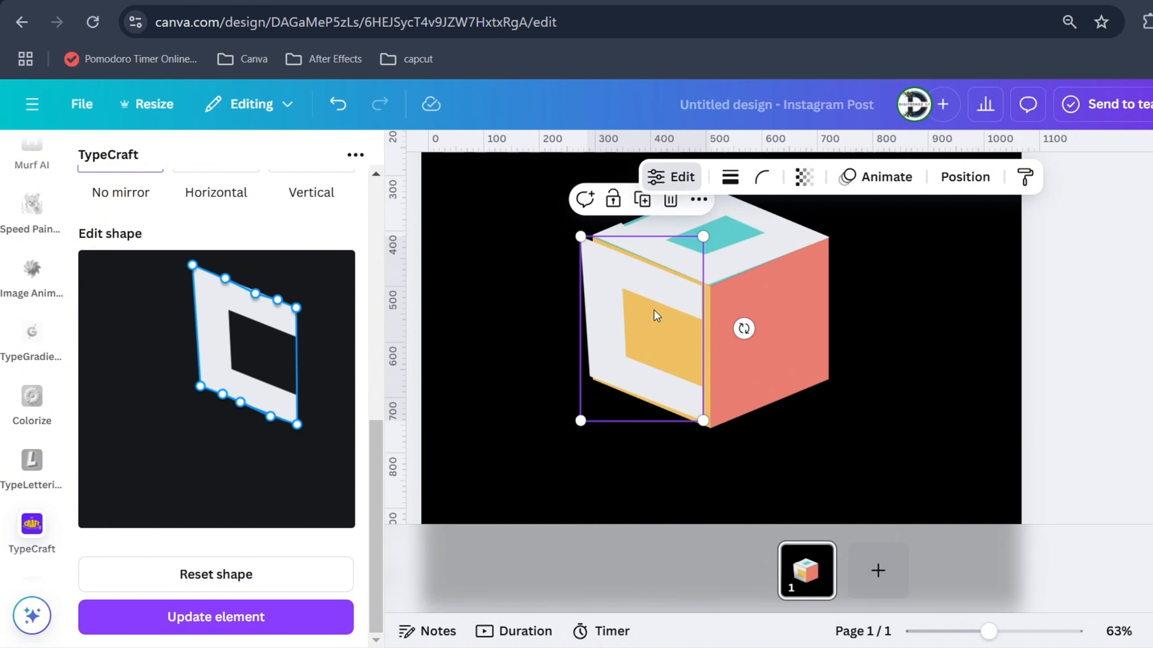
# Duplicate the C, change the copy's text to M, update it, and move it onto the cube's right face
pyautogui.scroll(1, 188, 330)
pyautogui.click(641, 200)
pyautogui.scroll(5, 186, 279)
pyautogui.doubleClick(94, 224)
pyautogui.write('M')
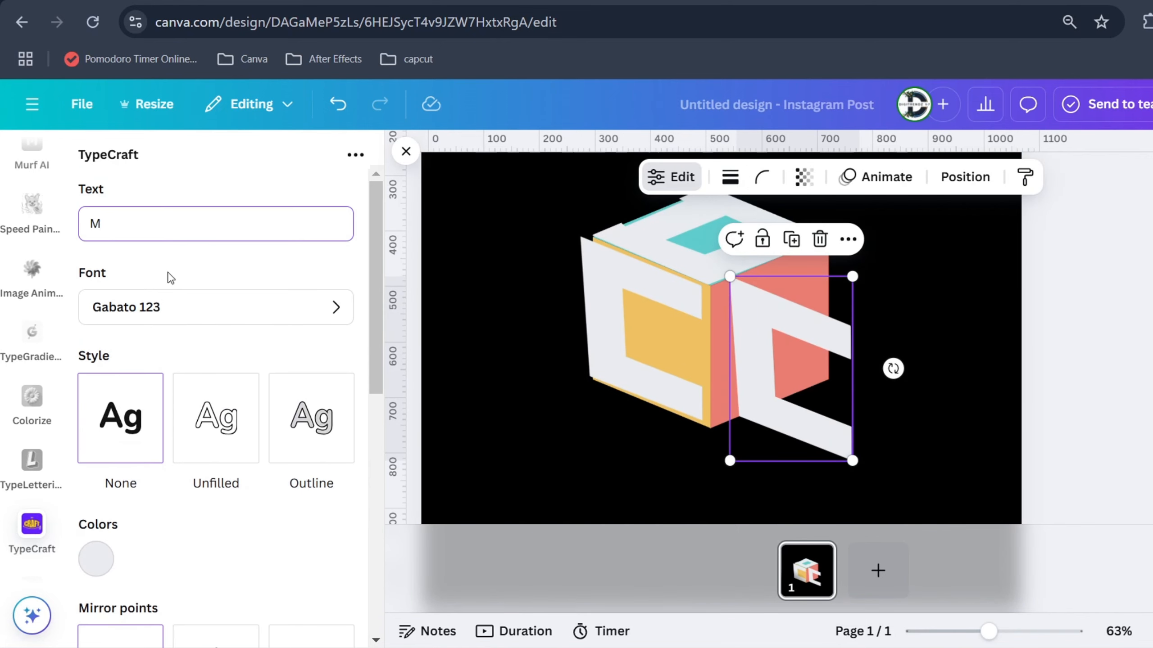
pyautogui.scroll(-6, 216, 379)
pyautogui.click(239, 604)
pyautogui.moveTo(832, 355); pyautogui.dragTo(815, 275)
# Reshape the M to slope upward to the right, update it, and position and rotate it over the right face
pyautogui.moveTo(192, 265); pyautogui.dragTo(161, 337)
pyautogui.moveTo(255, 294); pyautogui.dragTo(231, 319)
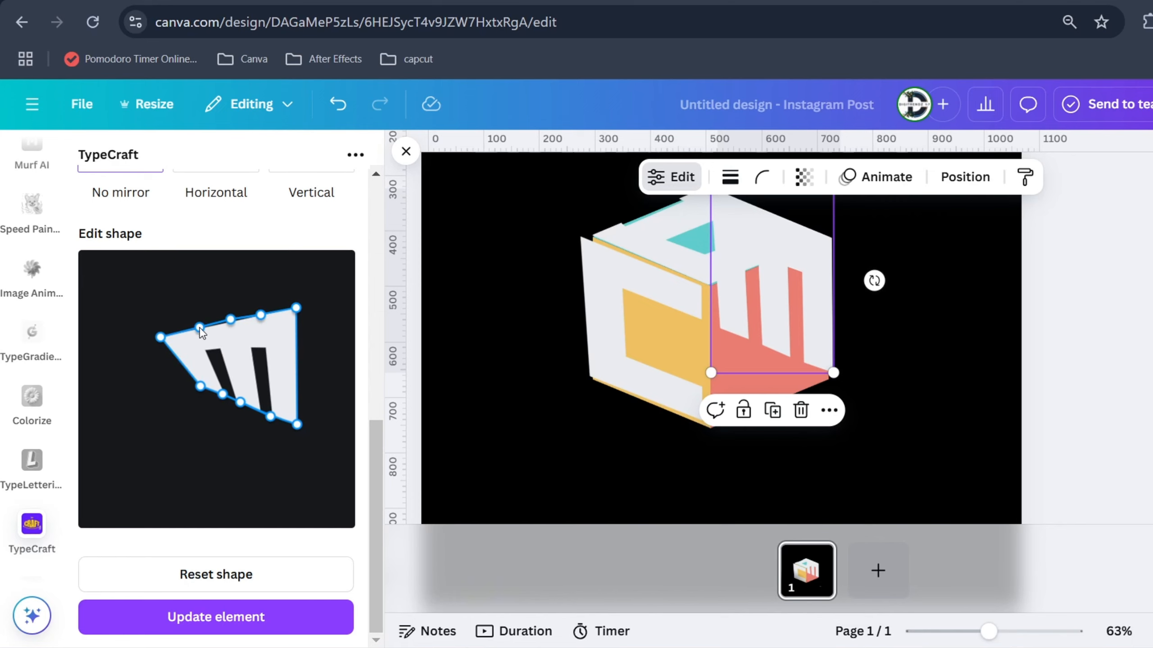
pyautogui.moveTo(200, 387); pyautogui.dragTo(178, 448)
pyautogui.moveTo(296, 429)
pyautogui.mouseDown()
pyautogui.moveTo(304, 409)
pyautogui.moveTo(310, 416)
pyautogui.mouseUp()
pyautogui.click(263, 617)
pyautogui.moveTo(811, 342); pyautogui.dragTo(778, 370)
pyautogui.moveTo(894, 339); pyautogui.dragTo(893, 326)
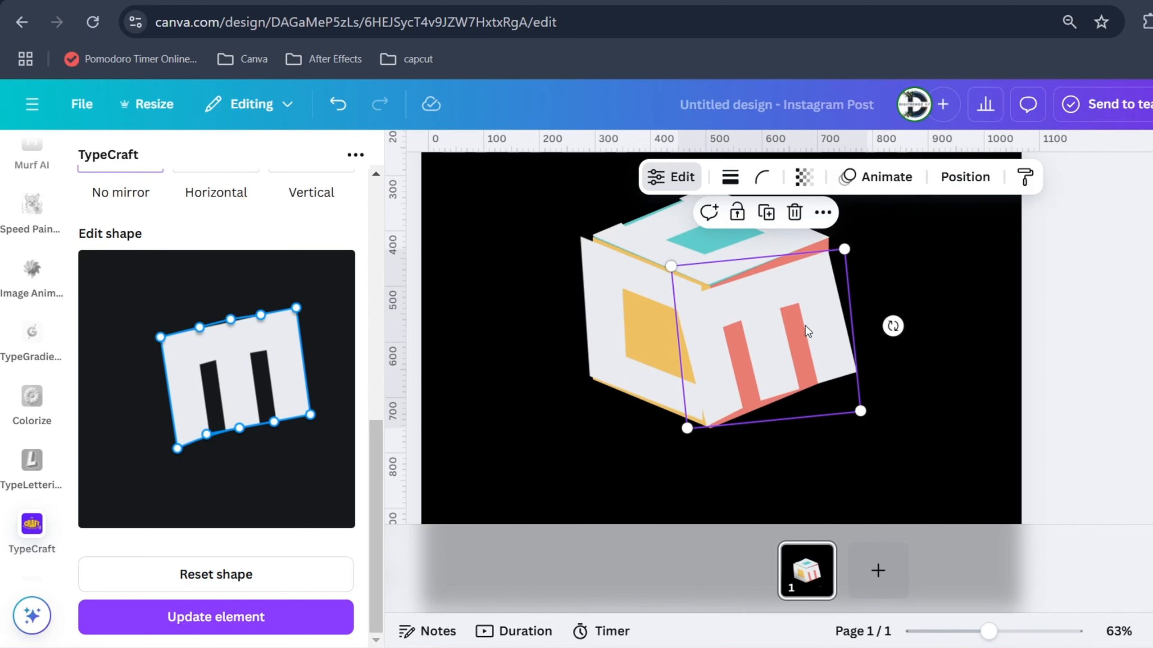
pyautogui.moveTo(806, 330); pyautogui.dragTo(813, 326)
pyautogui.moveTo(900, 320); pyautogui.dragTo(901, 316)
# Narrow the M by moving its right corners inward, straighten its sides and edge points, update it, and realign it with the right face
pyautogui.moveTo(310, 415); pyautogui.dragTo(288, 406)
pyautogui.moveTo(177, 449); pyautogui.dragTo(156, 454)
pyautogui.moveTo(287, 405); pyautogui.dragTo(284, 405)
pyautogui.moveTo(230, 319); pyautogui.dragTo(227, 324)
pyautogui.moveTo(296, 308); pyautogui.dragTo(281, 308)
pyautogui.moveTo(284, 406); pyautogui.dragTo(278, 408)
pyautogui.moveTo(271, 411); pyautogui.dragTo(258, 415)
pyautogui.moveTo(238, 422); pyautogui.dragTo(232, 422)
pyautogui.click(237, 613)
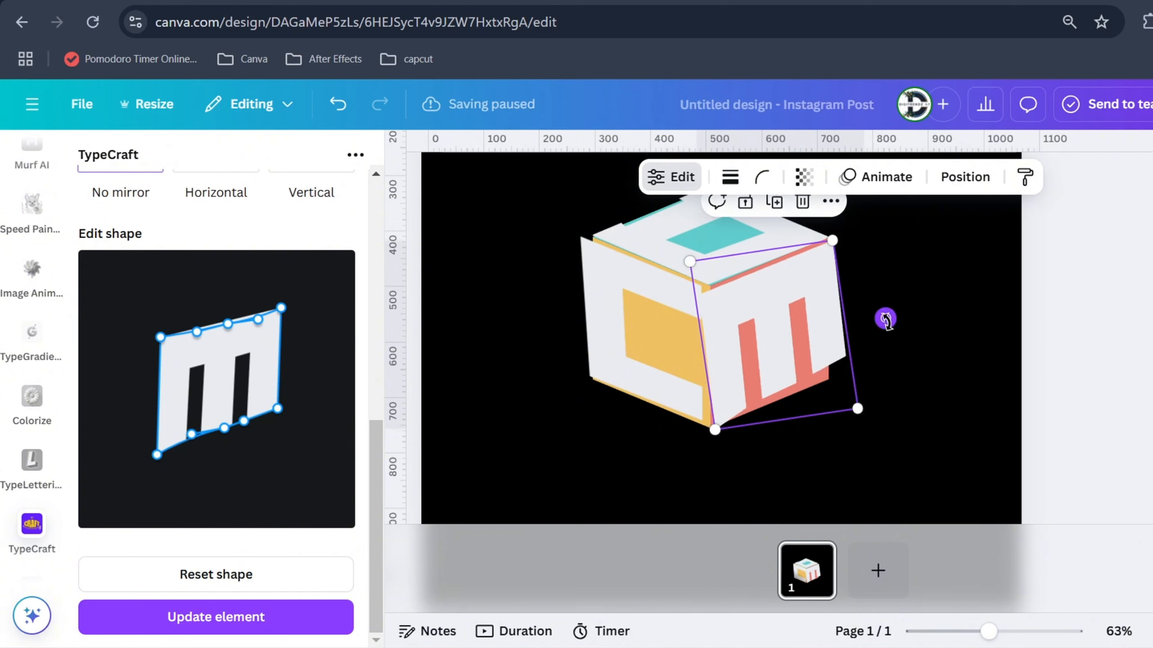
pyautogui.moveTo(885, 319); pyautogui.dragTo(887, 326)
pyautogui.moveTo(834, 295); pyautogui.dragTo(828, 294)
# Pull the M's left corners inward, adjust its lower-right corner, update it, and rotate it upright on the right face
pyautogui.click(658, 292)
pyautogui.click(754, 298)
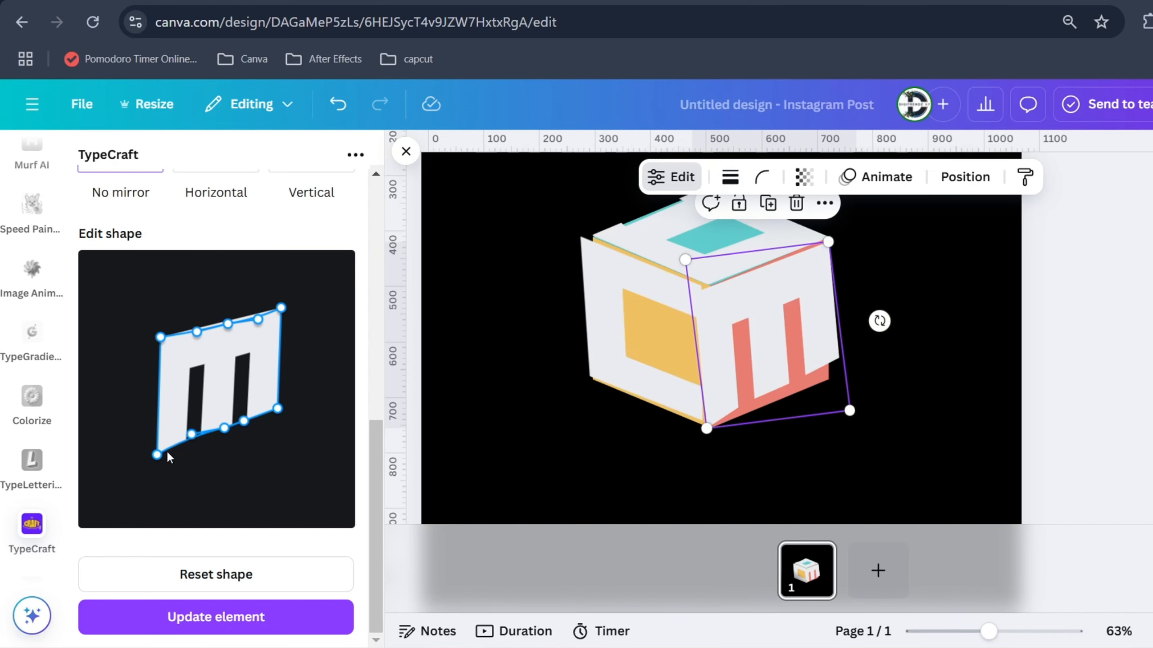
pyautogui.moveTo(161, 337); pyautogui.dragTo(175, 338)
pyautogui.moveTo(158, 456); pyautogui.dragTo(177, 447)
pyautogui.moveTo(278, 409); pyautogui.dragTo(273, 410)
pyautogui.click(237, 615)
pyautogui.moveTo(869, 324); pyautogui.dragTo(870, 334)
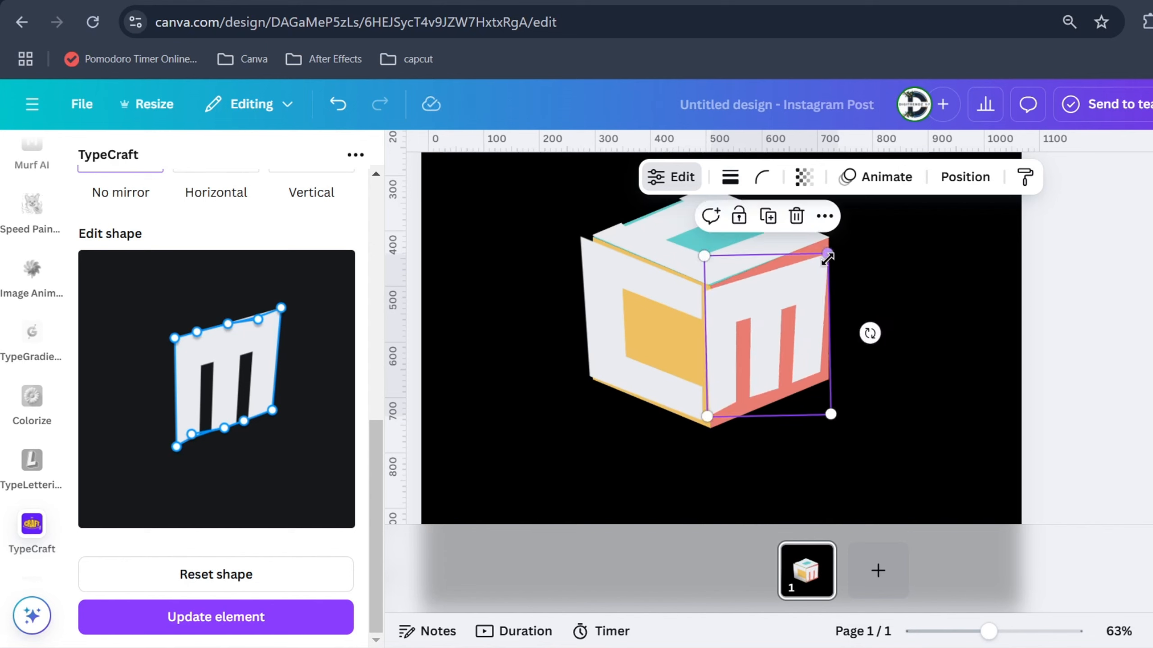
# Undo the last M adjustment, shift its upper-left corner and edge point inward, update it, and rotate it to fit the right face
pyautogui.hotkey('ctrl', 'z')
pyautogui.moveTo(820, 250); pyautogui.dragTo(826, 245)
pyautogui.moveTo(175, 339); pyautogui.dragTo(216, 327)
pyautogui.click(254, 612)
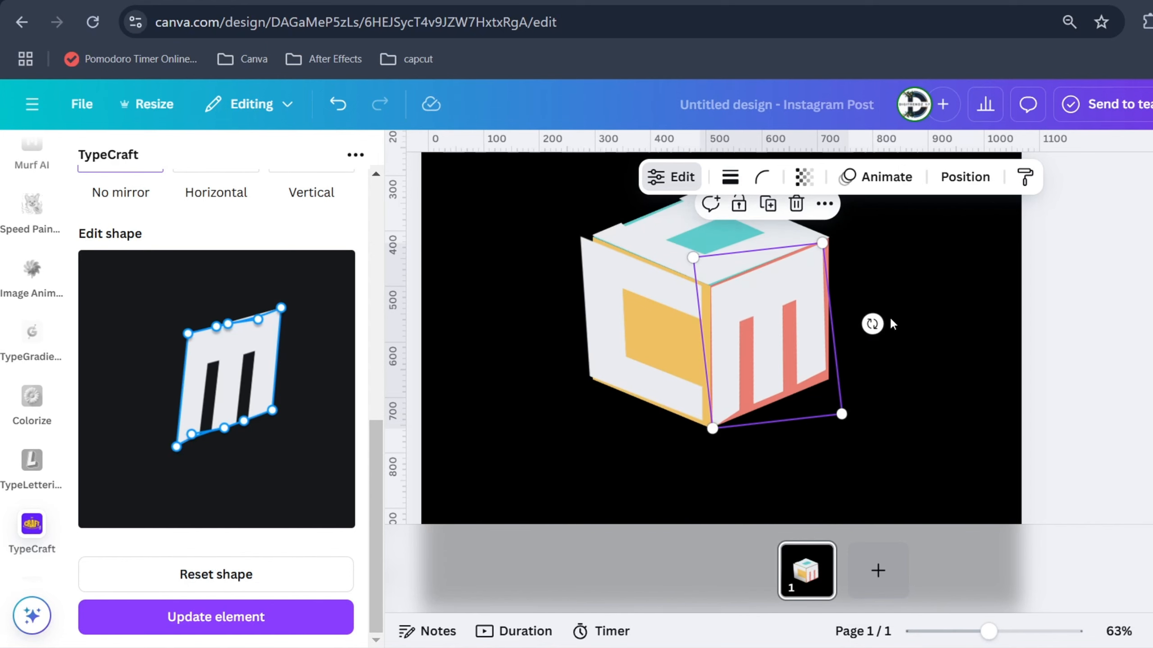
pyautogui.moveTo(872, 325); pyautogui.dragTo(875, 330)
pyautogui.click(912, 370)
# Move the C's upper-left corner slightly inward, update it, and enlarge it slightly to fill the cube's left face
pyautogui.scroll(-2, 813, 386)
pyautogui.scroll(1, 726, 363)
pyautogui.click(640, 364)
pyautogui.moveTo(193, 268); pyautogui.dragTo(199, 270)
pyautogui.click(245, 614)
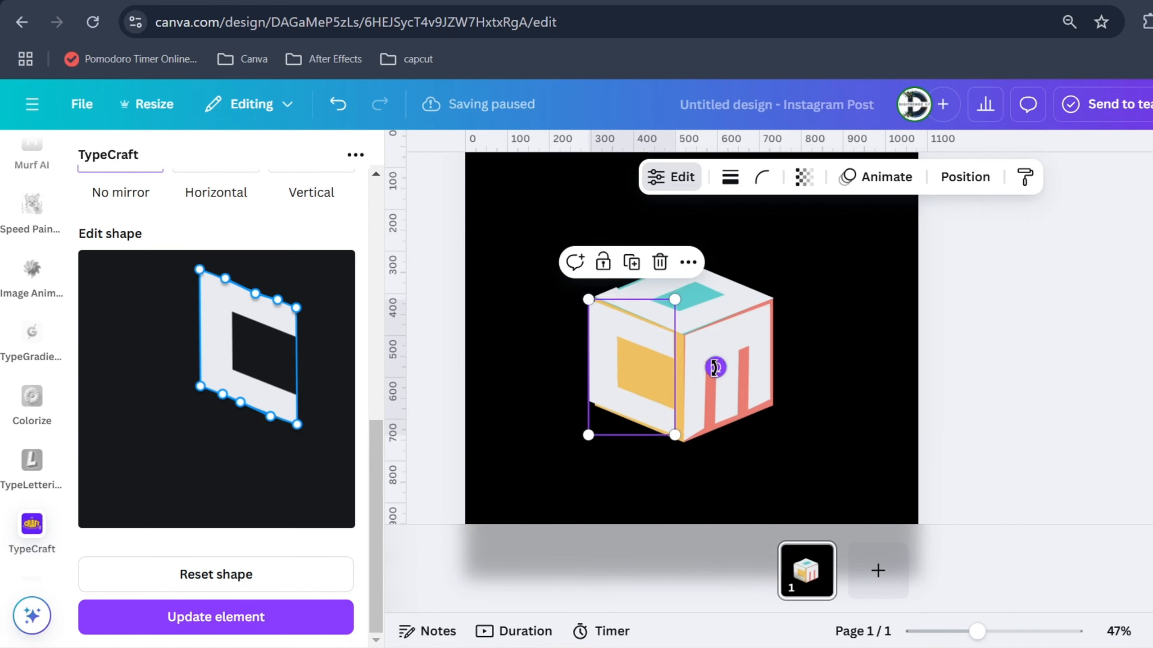
pyautogui.scroll(3, 653, 325)
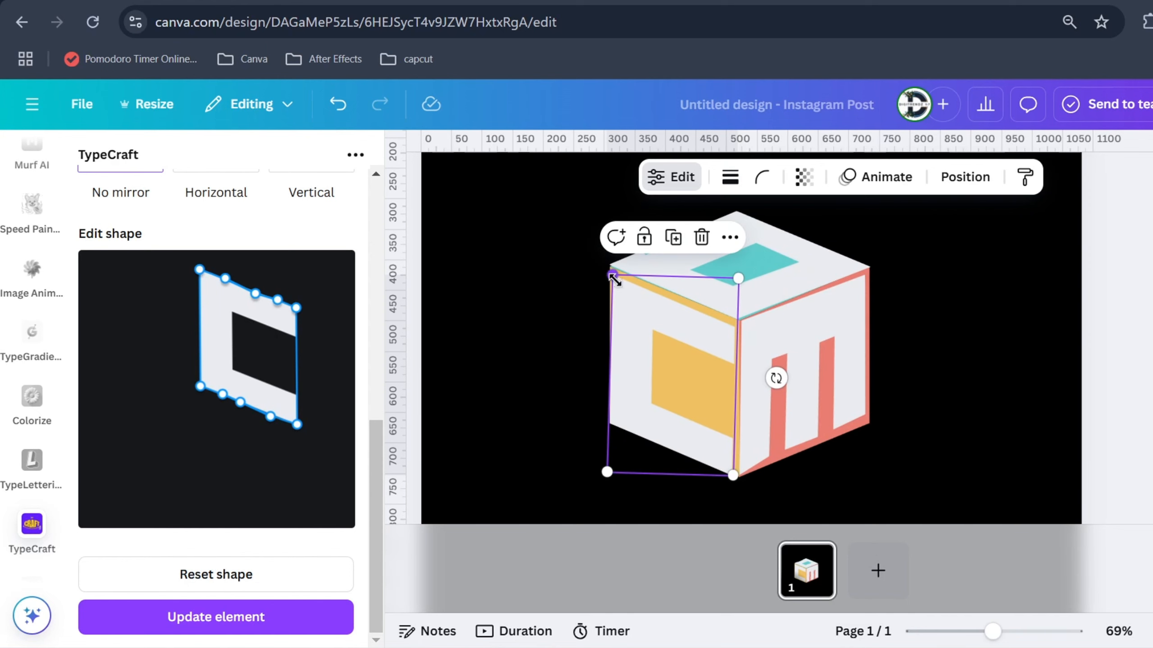
pyautogui.moveTo(614, 280); pyautogui.dragTo(609, 273)
pyautogui.click(976, 360)
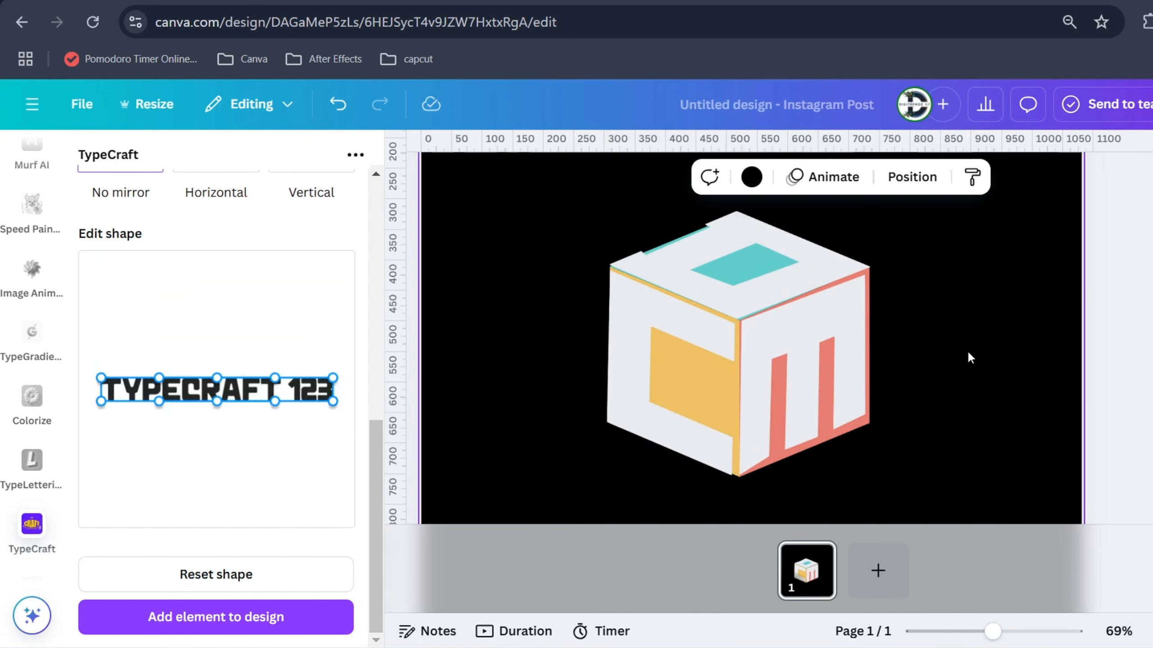
# Check the complete cube artwork on the page and close the TypeCraft panel
pyautogui.scroll(-5, 970, 358)
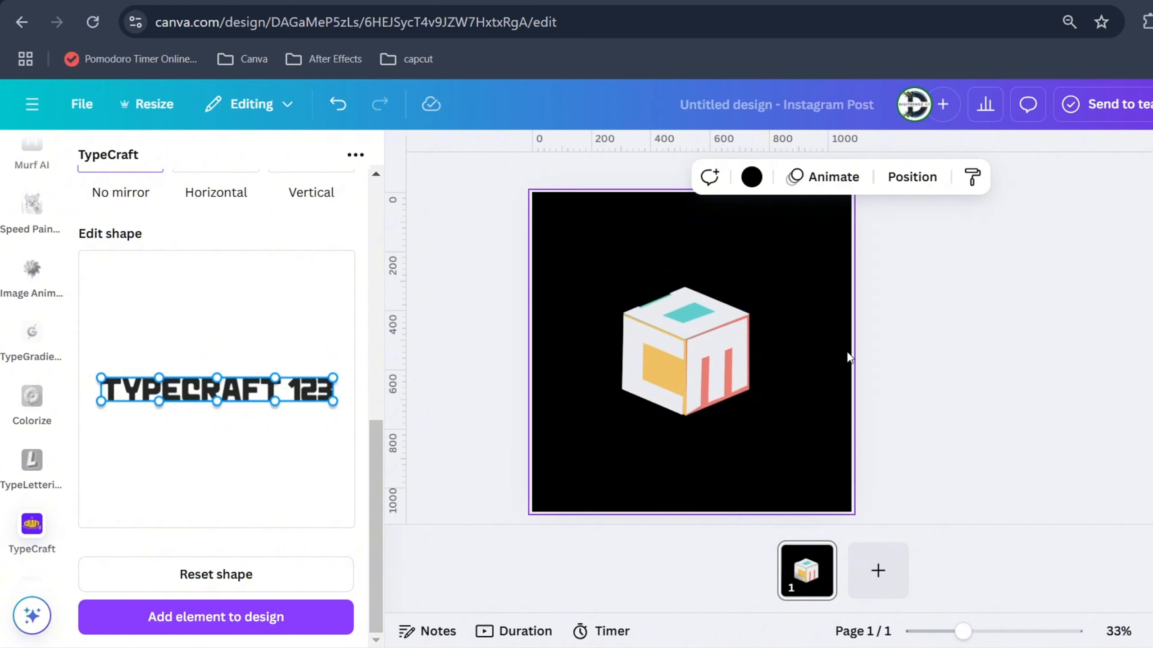
pyautogui.scroll(-1, 790, 363)
pyautogui.moveTo(766, 421); pyautogui.dragTo(666, 330)
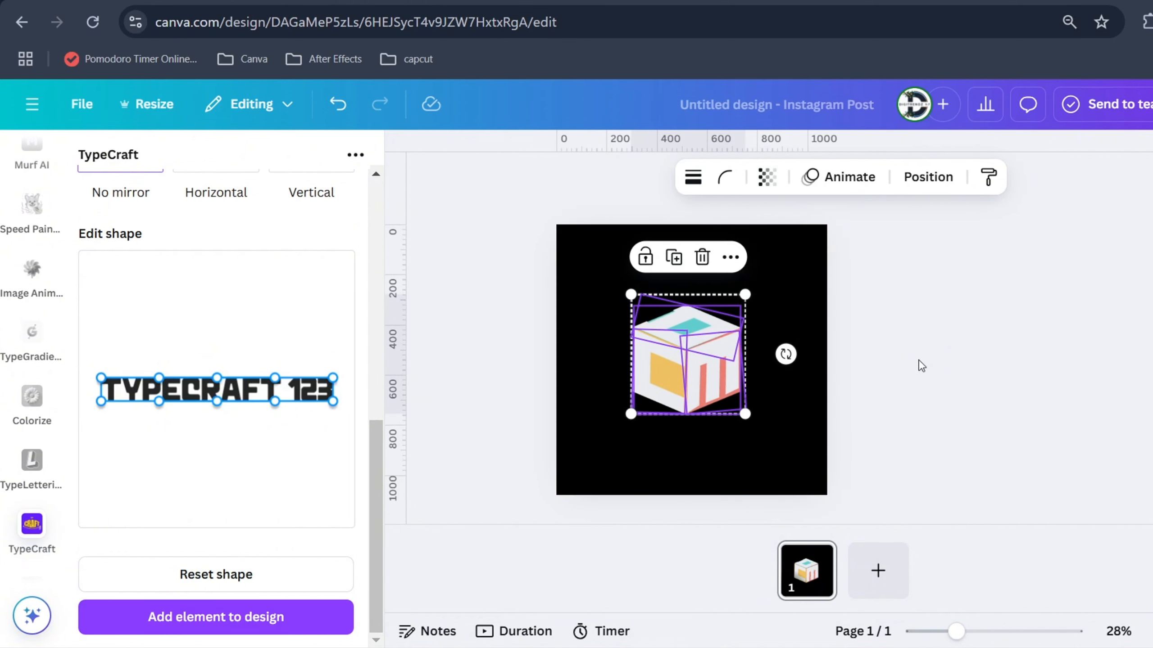
pyautogui.click(480, 286)
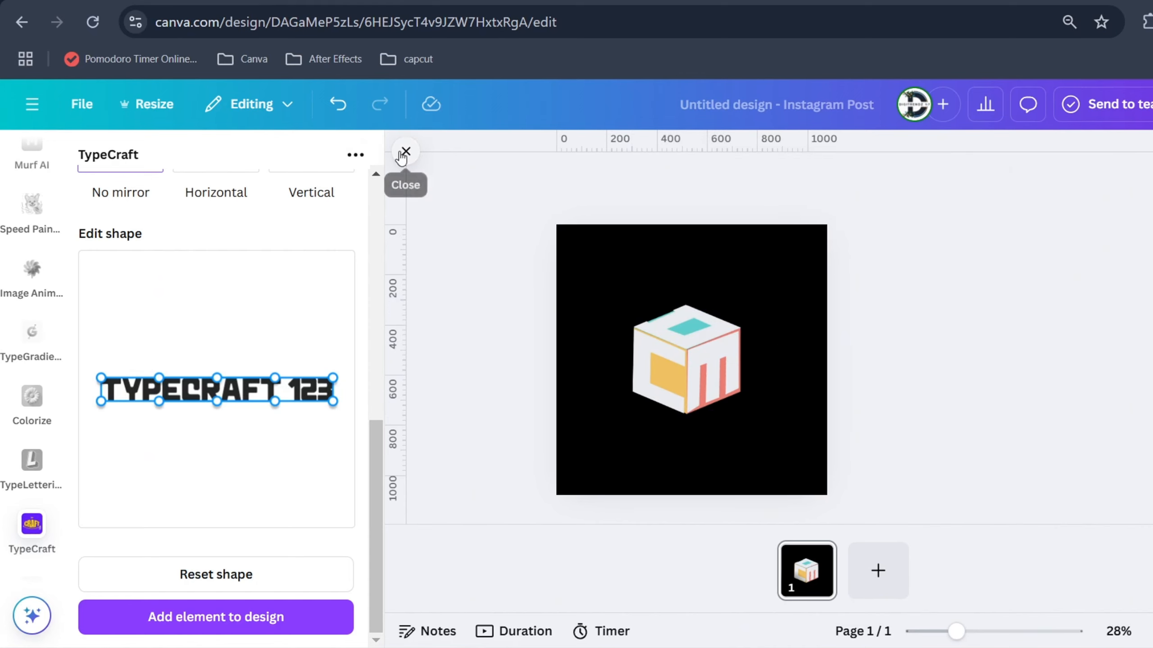
pyautogui.click(399, 153)
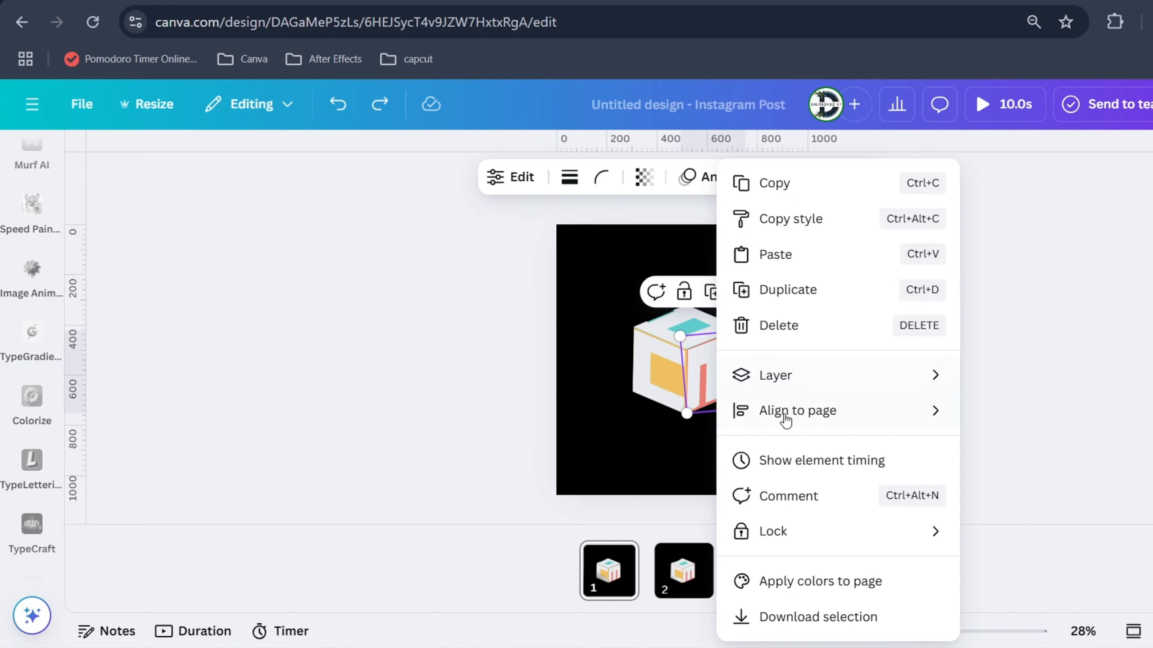
# Show the layers of page 1 and delete the coloured cube graphic beneath the letters
pyautogui.moveTo(790, 383)
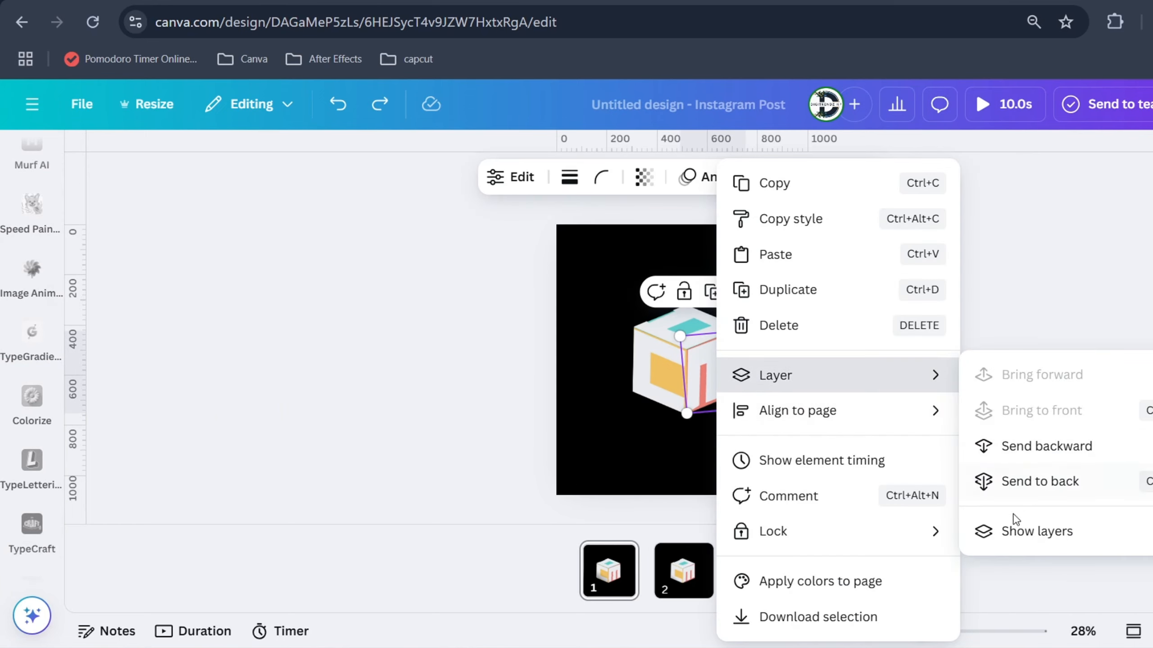
pyautogui.click(1017, 527)
pyautogui.click(217, 498)
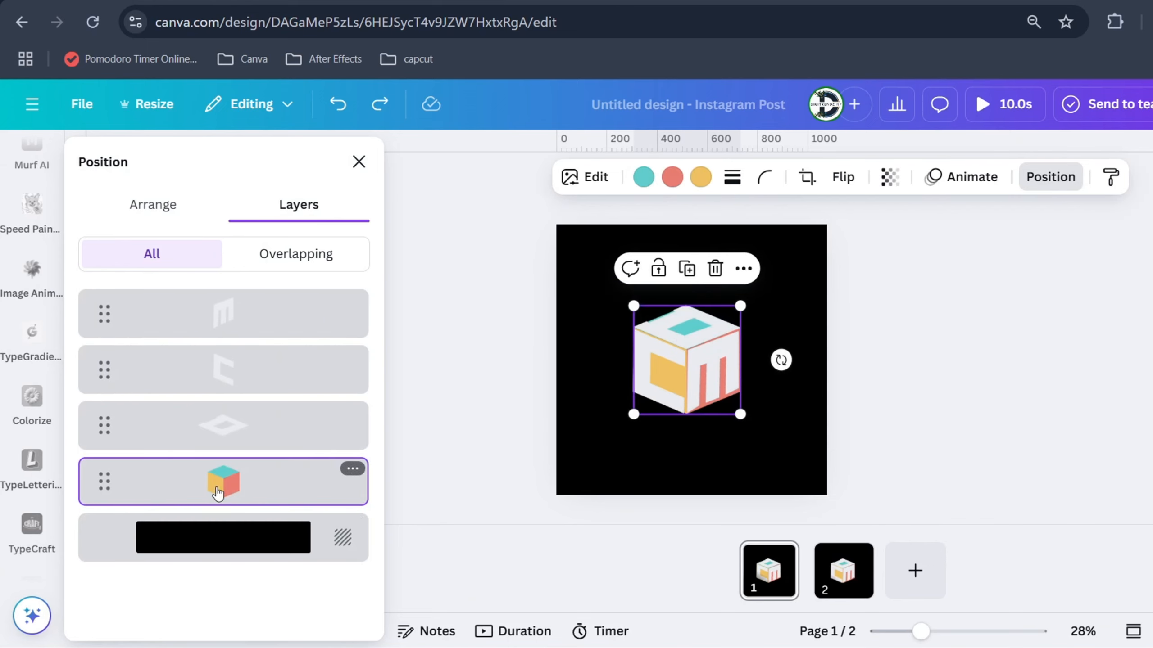
pyautogui.press('Delete')
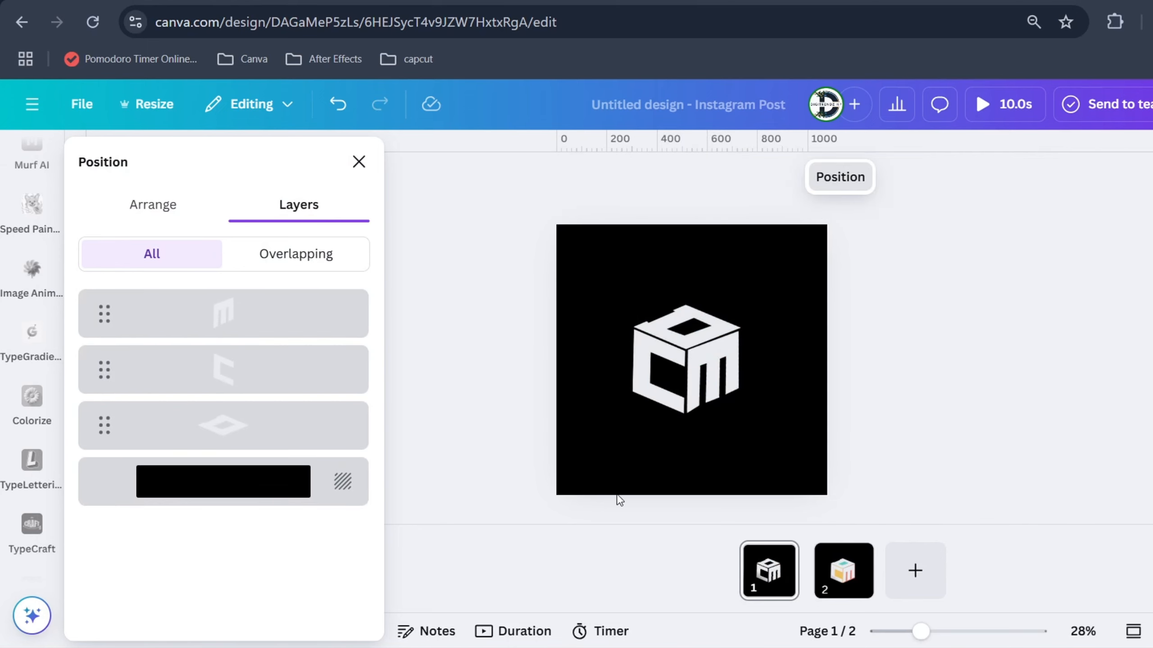